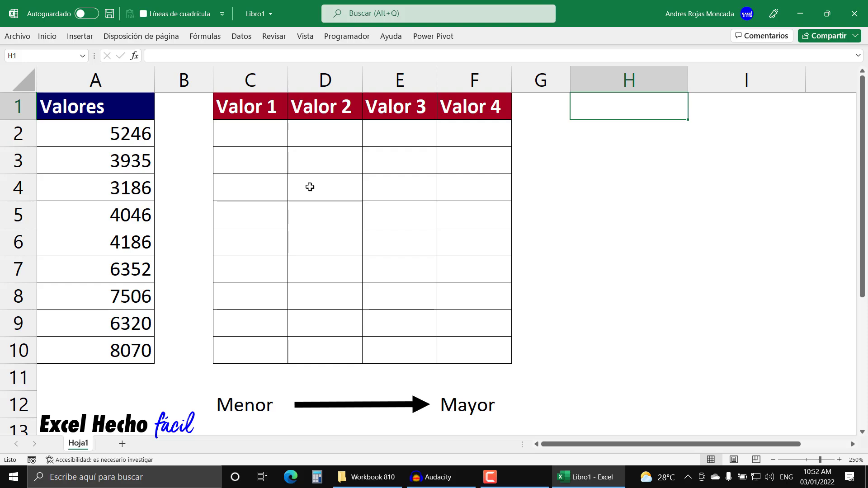
Enter the sample digits 2, 4, 5 and 6 in cells C2 to F2, one digit per cell
drag(131, 135, 101, 351)
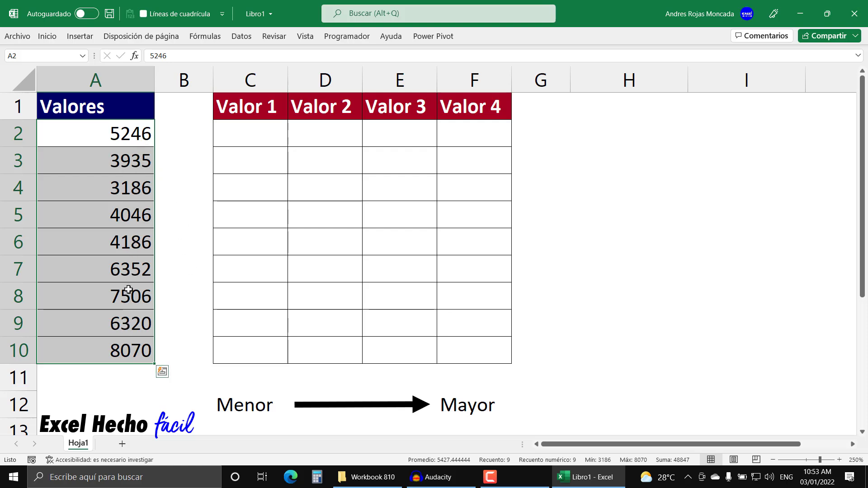
drag(230, 141, 465, 141)
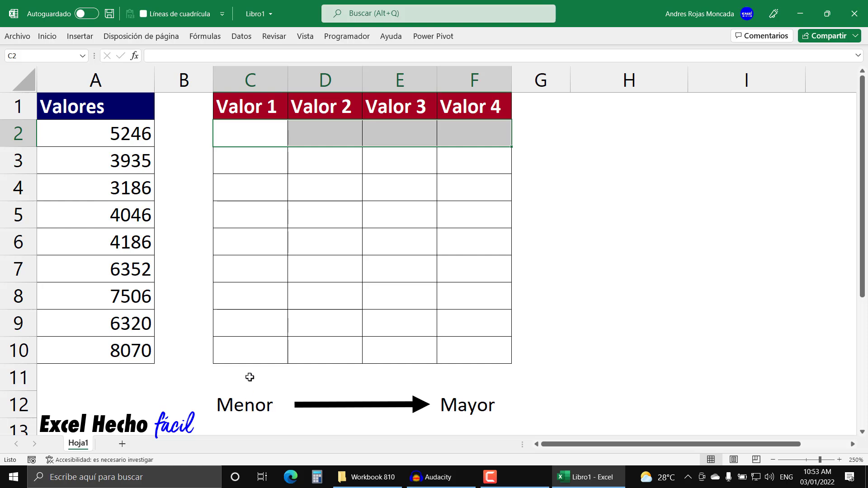
click(254, 138)
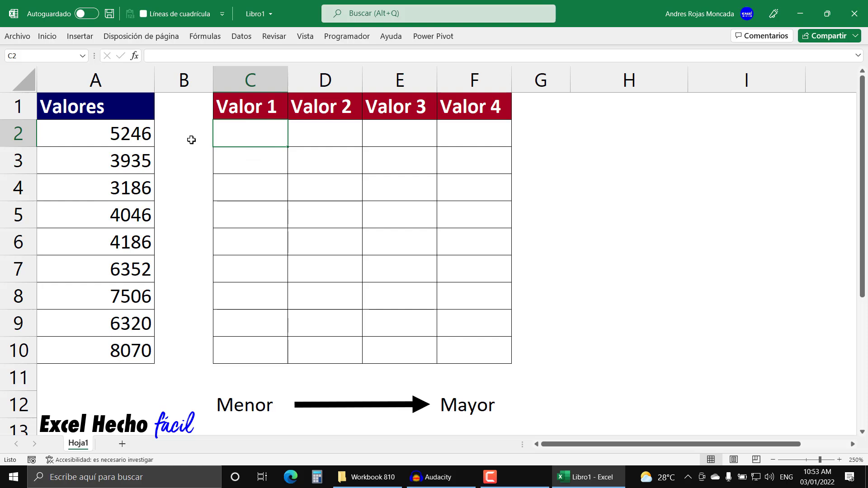
text(2)
key(Tab)
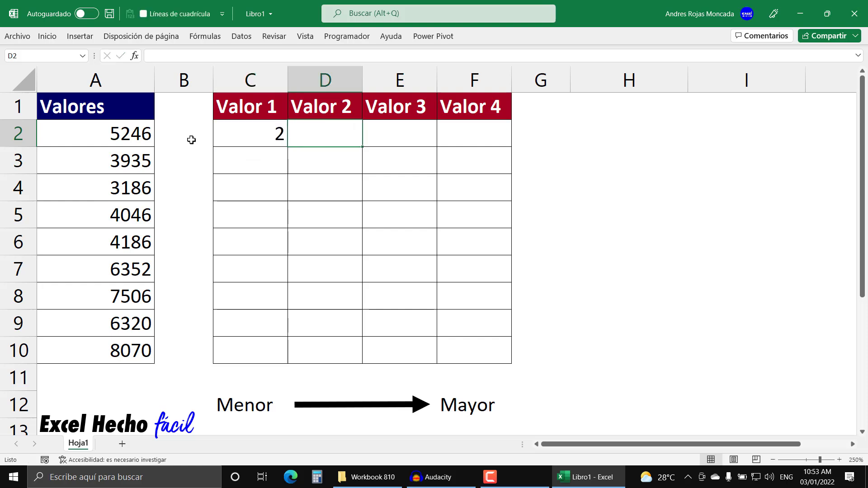
text(4)
key(Tab)
text(5)
key(Tab)
text(6)
key(Tab)
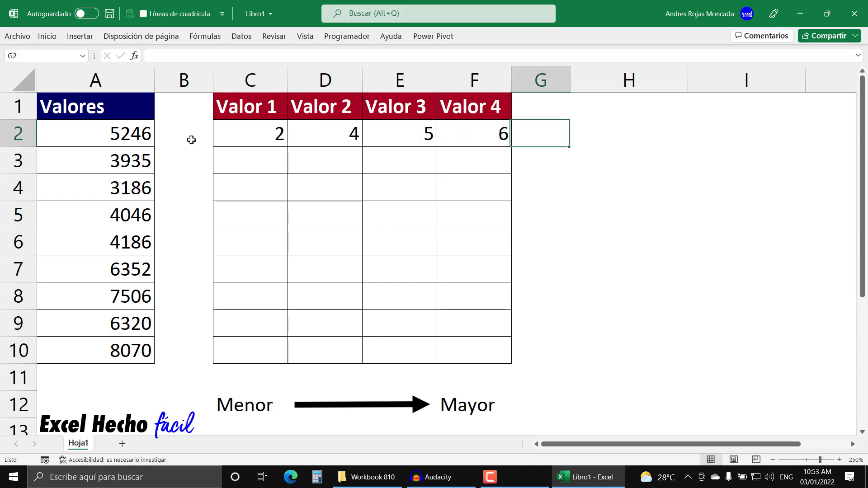
Clear the sample digits from cells C2 to F2 and make C2 the active cell
drag(221, 130, 489, 140)
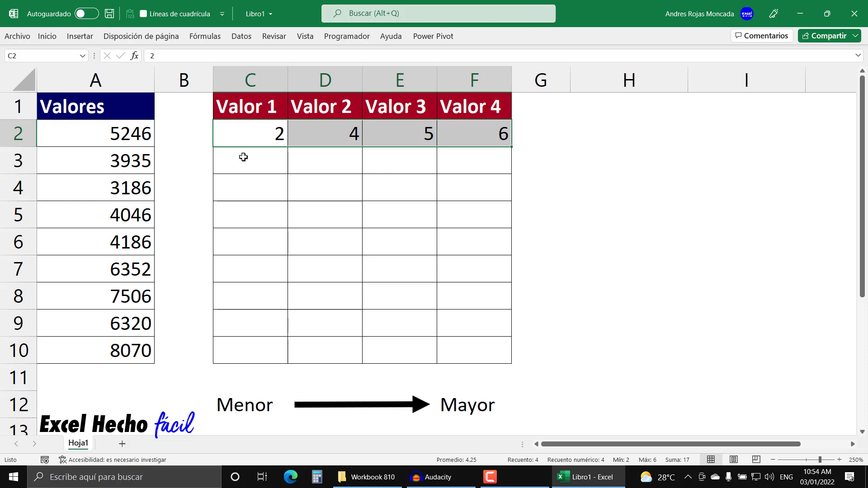
key(Delete)
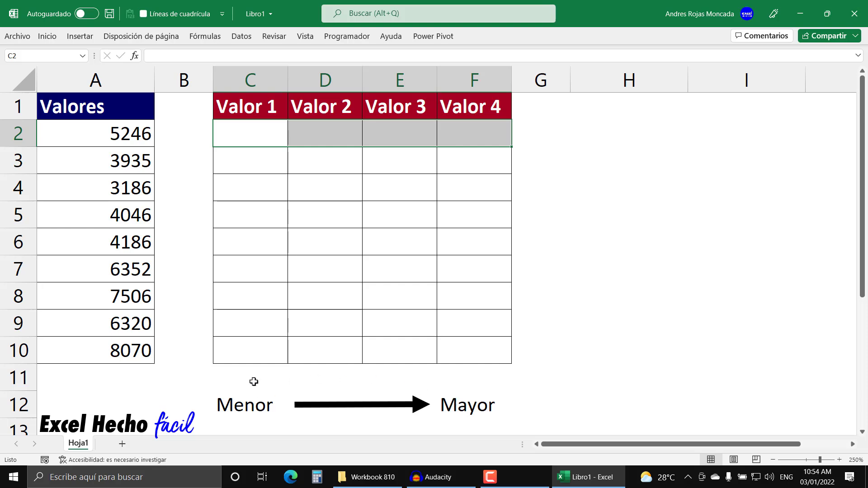
click(271, 134)
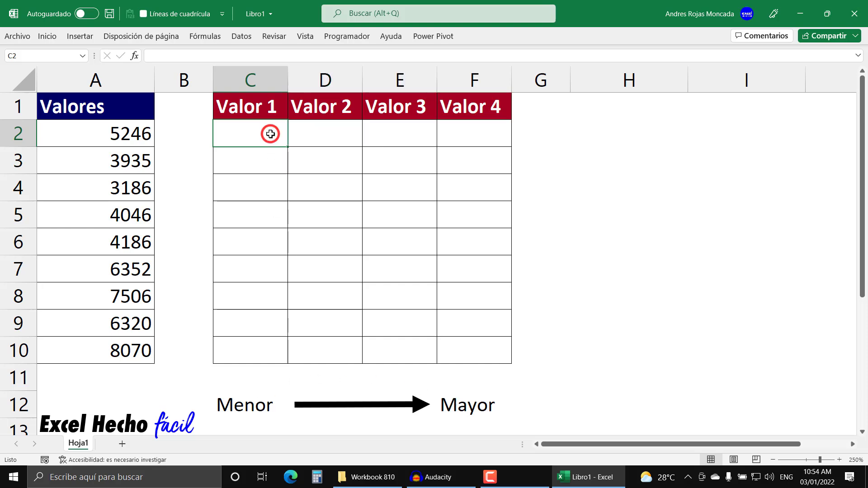
Change the value in A2 to 52467 and extend it with another digit to 524678
click(104, 133)
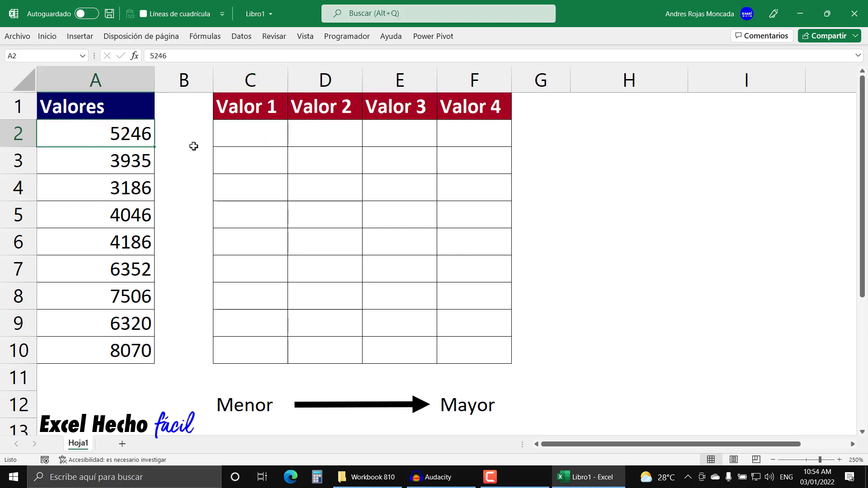
text(5246)
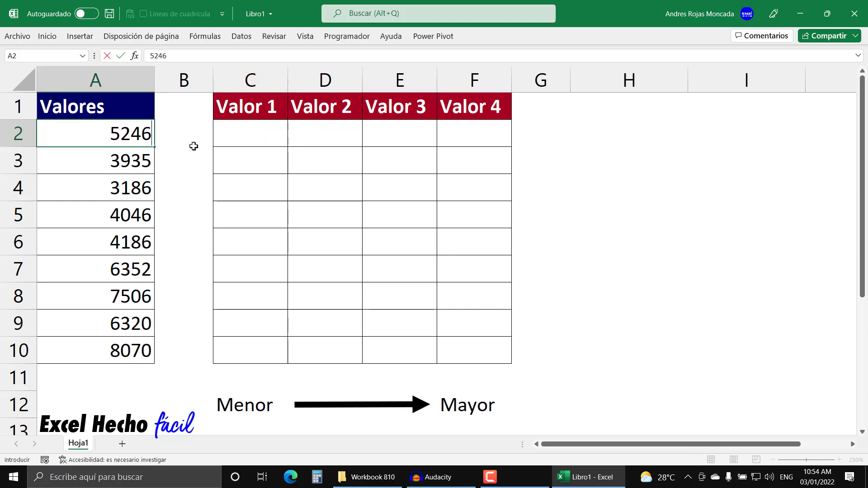
text(7)
key(Return)
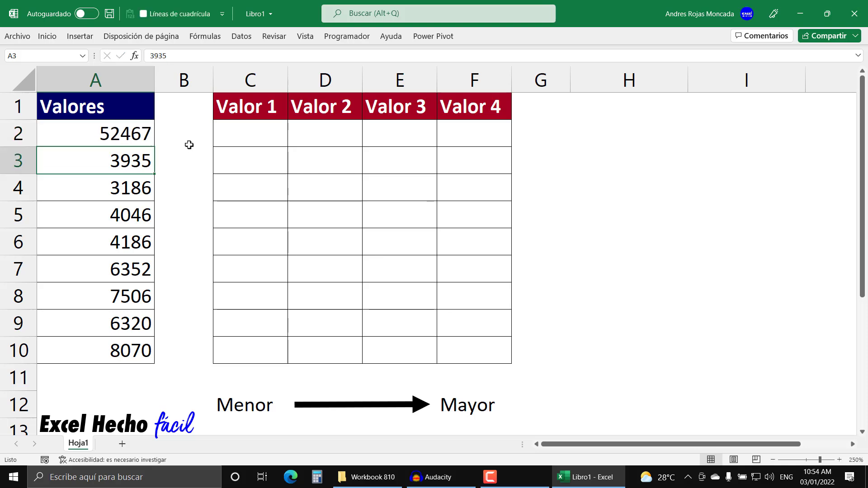
click(135, 133)
key(F2)
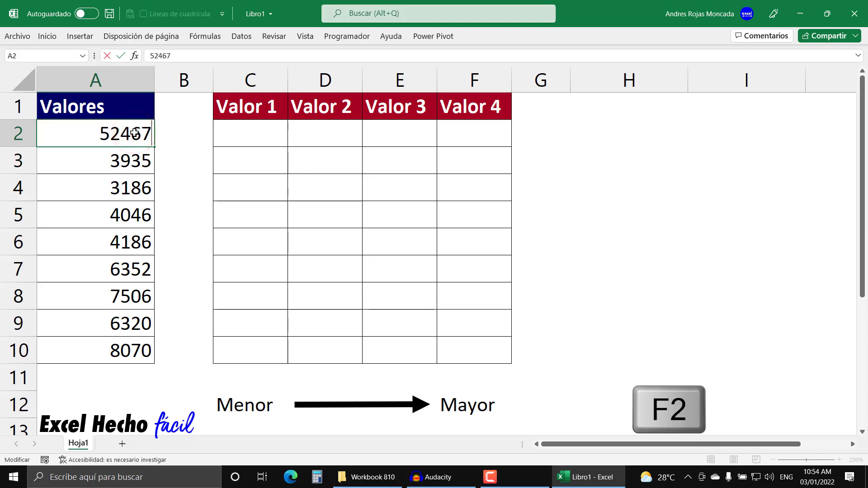
text(8)
key(Return)
Undo the last two changes made to the value in A2
click(135, 133)
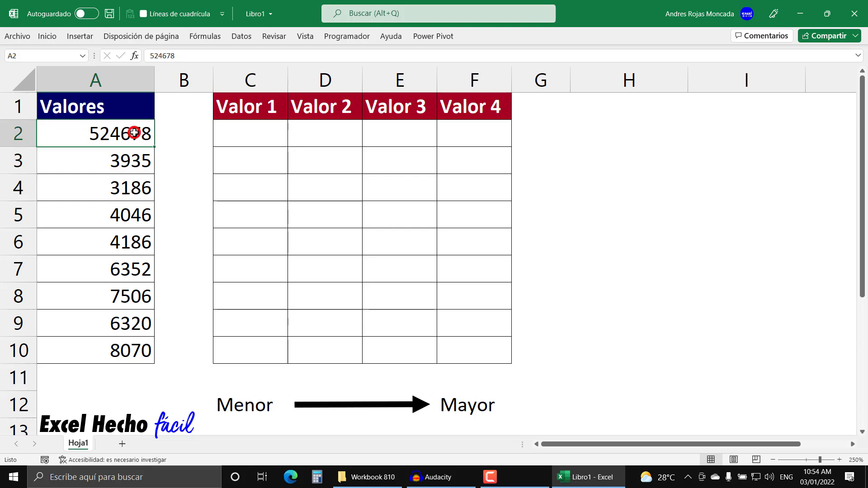
key(ctrl+z)
key(ctrl+z)
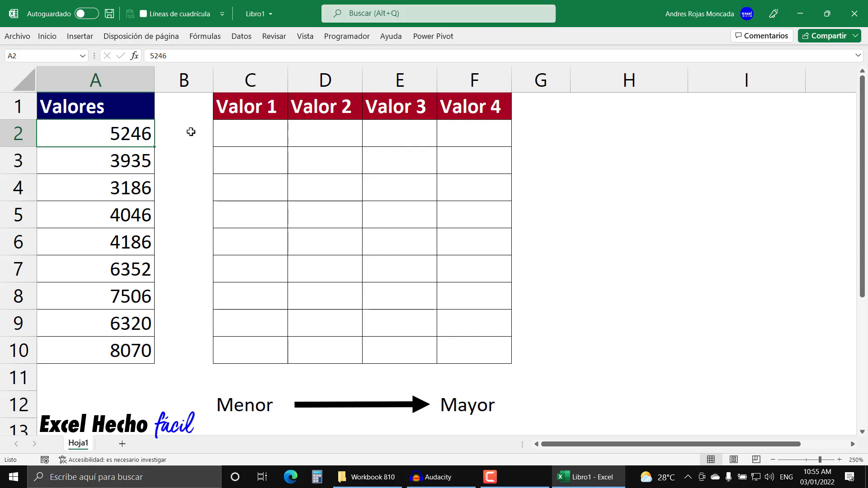
Write the formula ="1:"&LARGO(A2) in cell C2
click(251, 135)
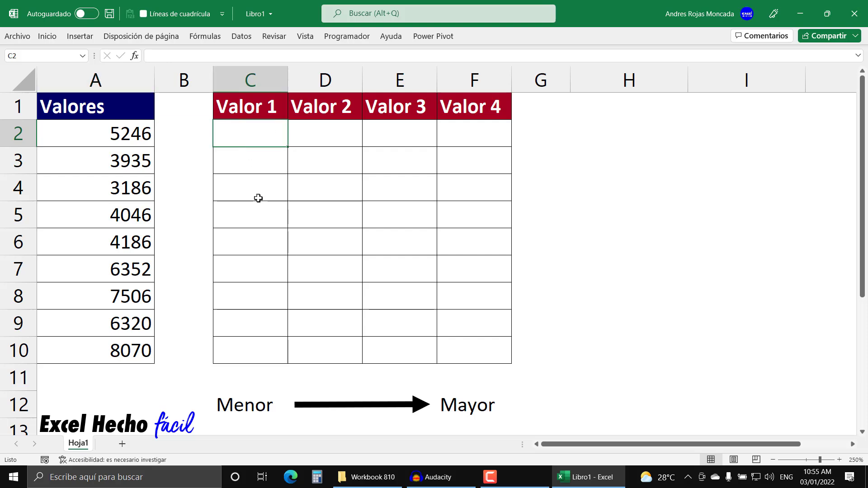
text(=)
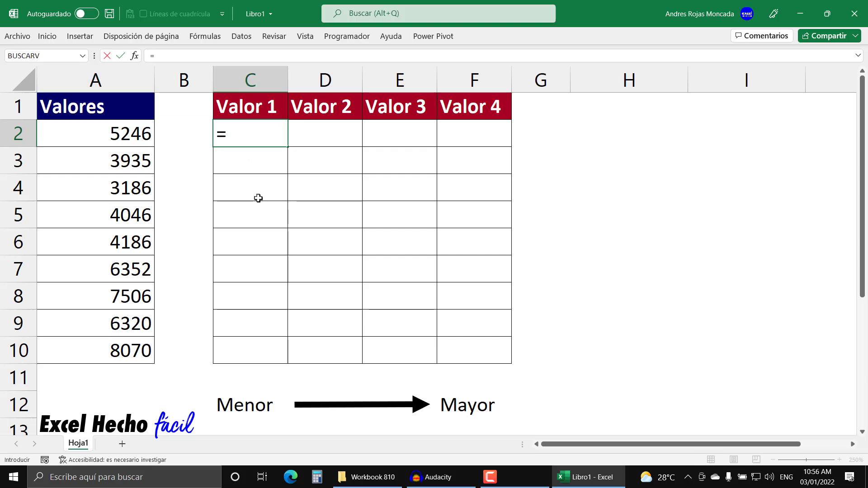
text("1:")
text(&)
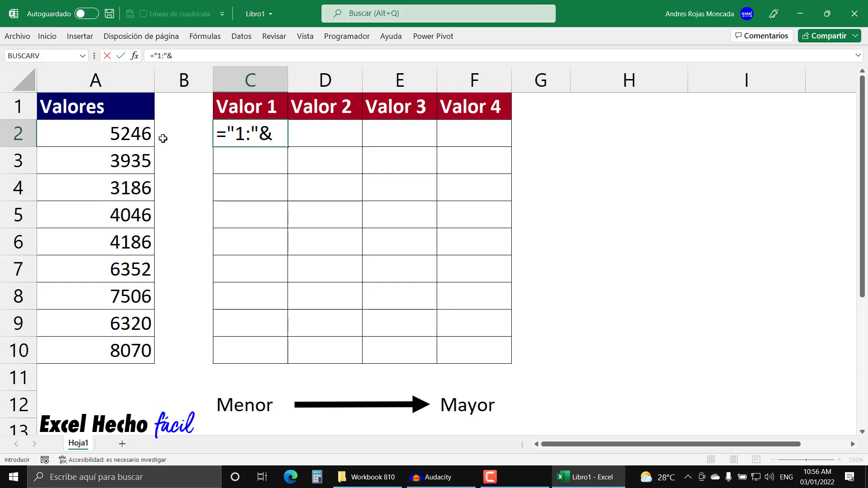
click(259, 134)
drag(259, 133, 281, 137)
click(282, 137)
text(lar)
key(Tab)
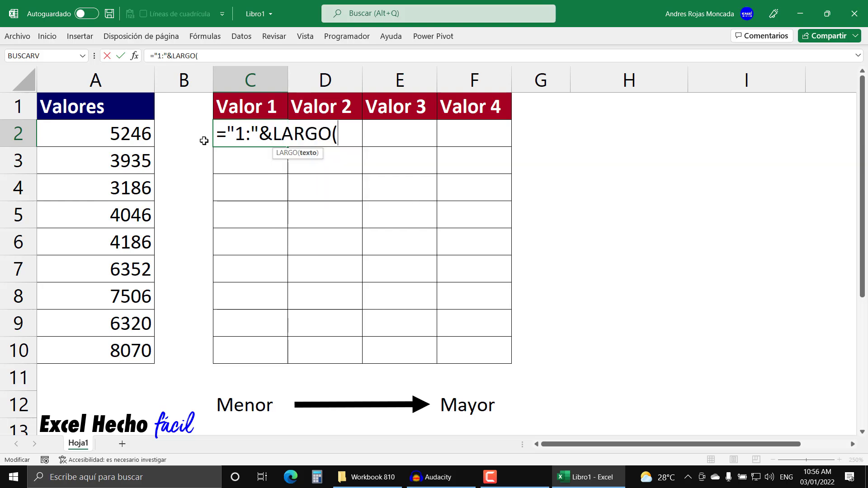
key(BackSpace)
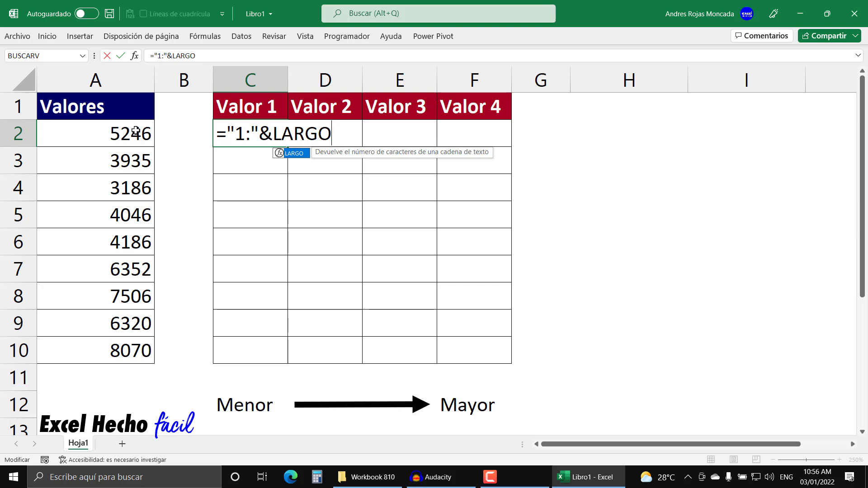
text(()
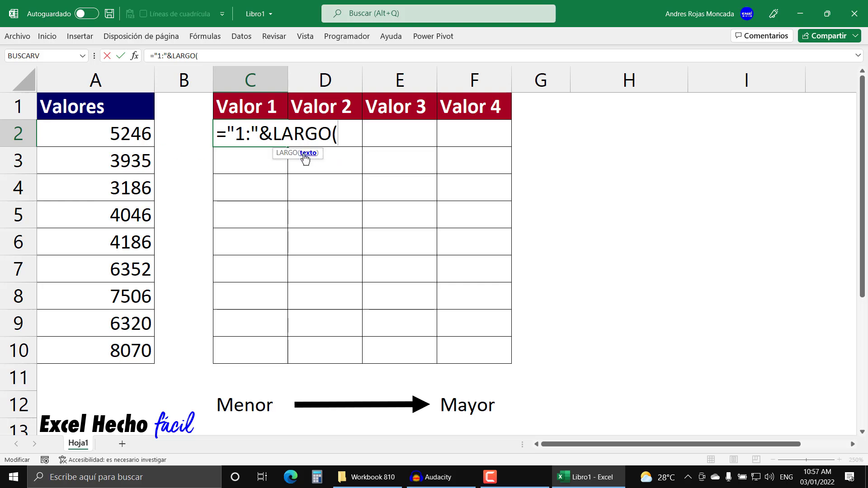
click(121, 132)
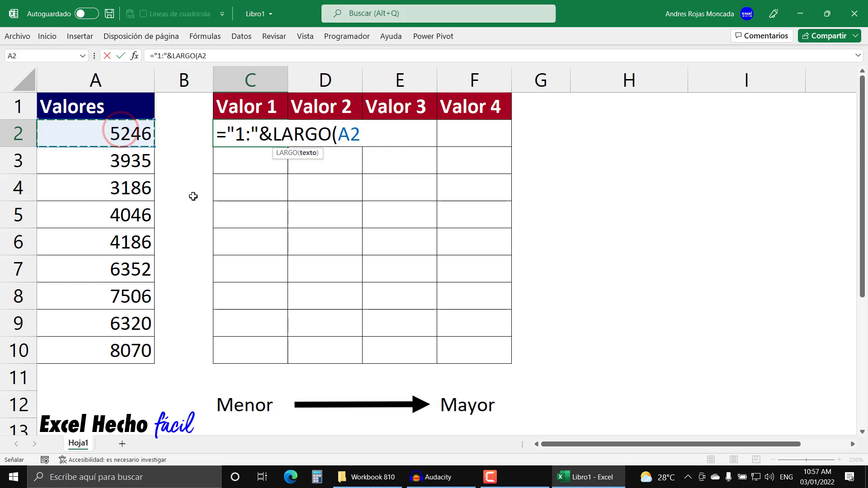
text())
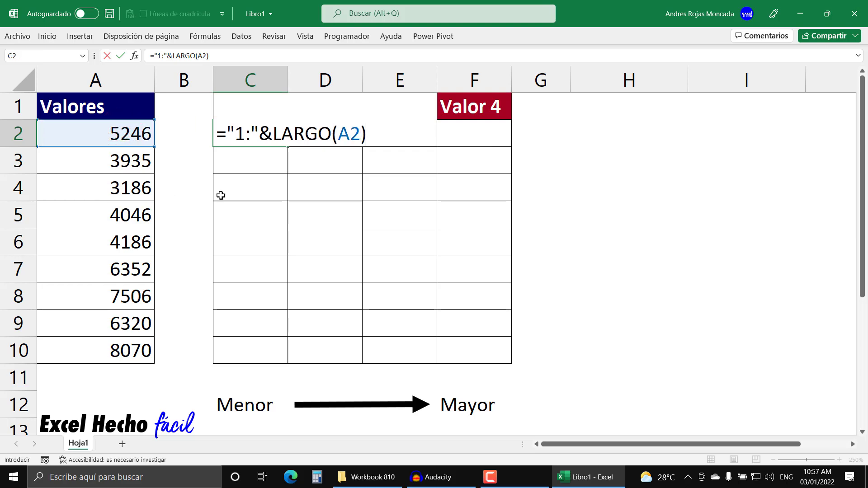
Evaluate the LARGO(A2) part inside the C2 formula and restore the original expression
drag(275, 134, 395, 139)
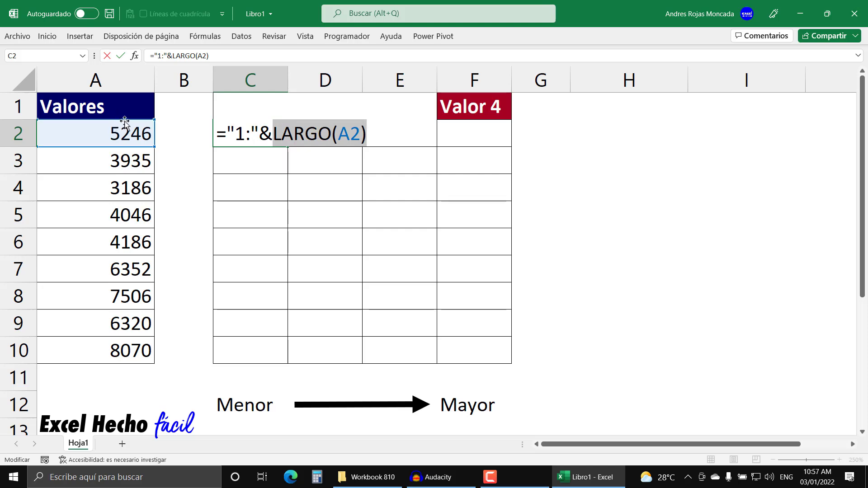
key(F9)
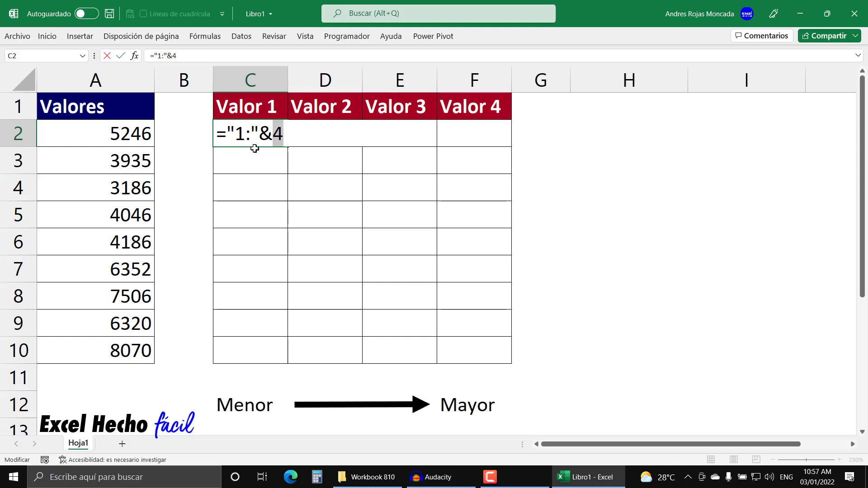
key(ctrl+z)
Commit the formula in C2 and select the cell again
click(372, 133)
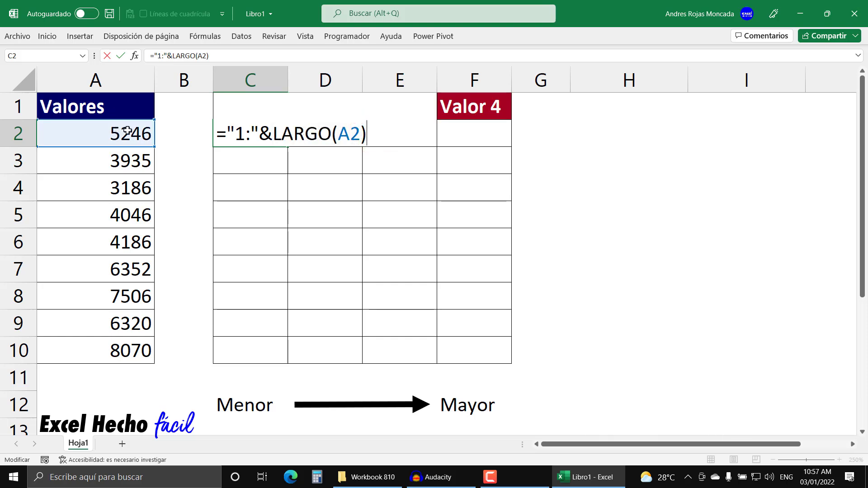
key(Return)
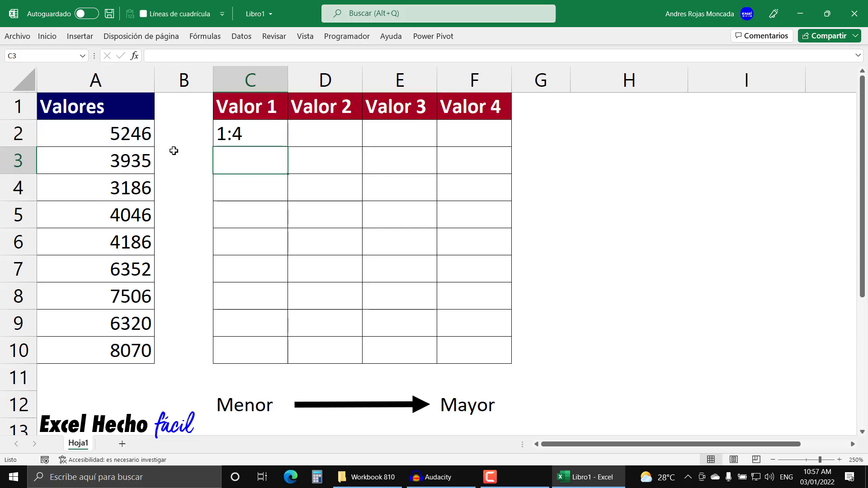
click(229, 134)
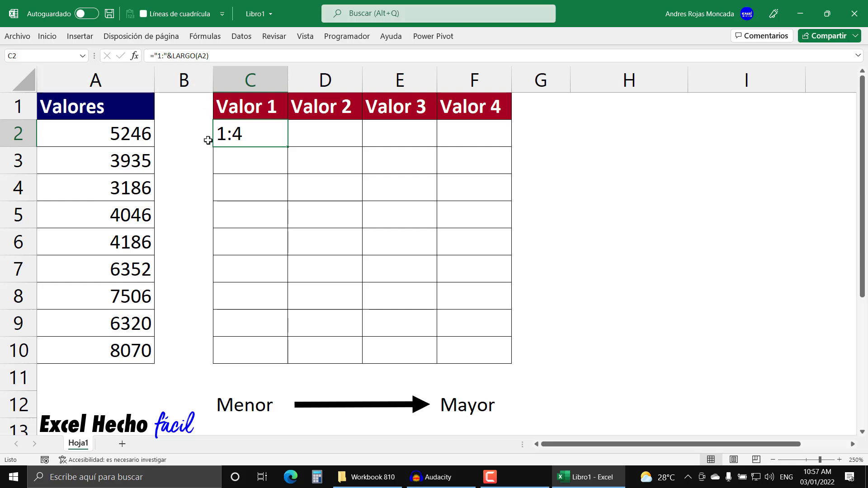
Wrap the expression in C2 with INDIRECTO so the formula reads =INDIRECTO("1:"&LARGO(A2))
click(234, 135)
key(F2)
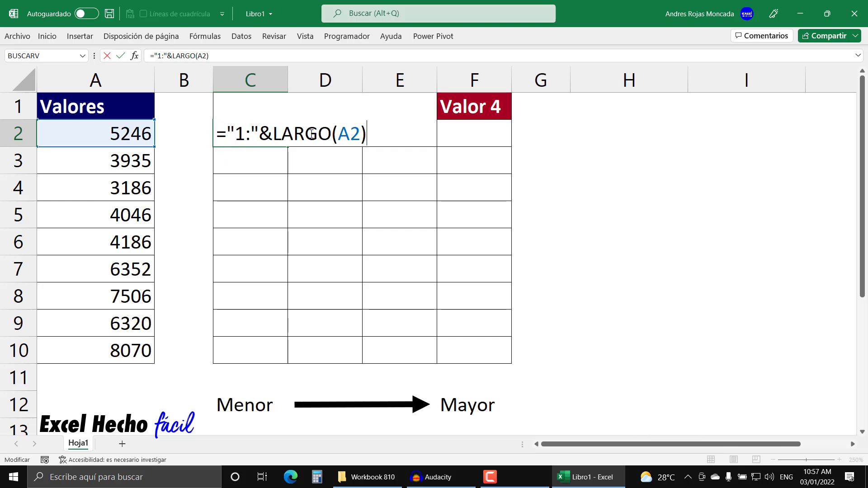
click(227, 135)
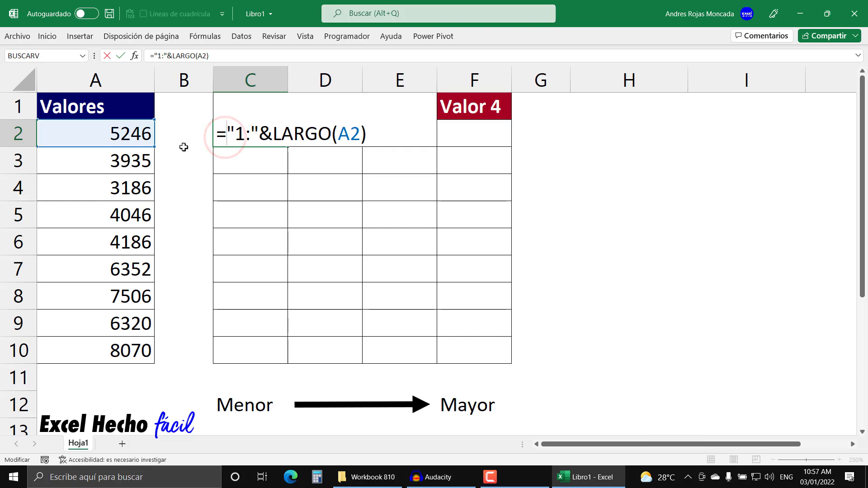
text(ind)
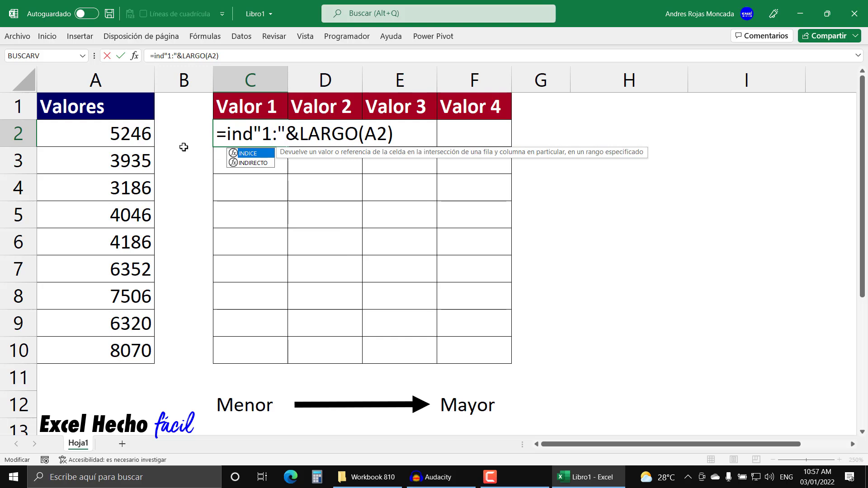
key(Down)
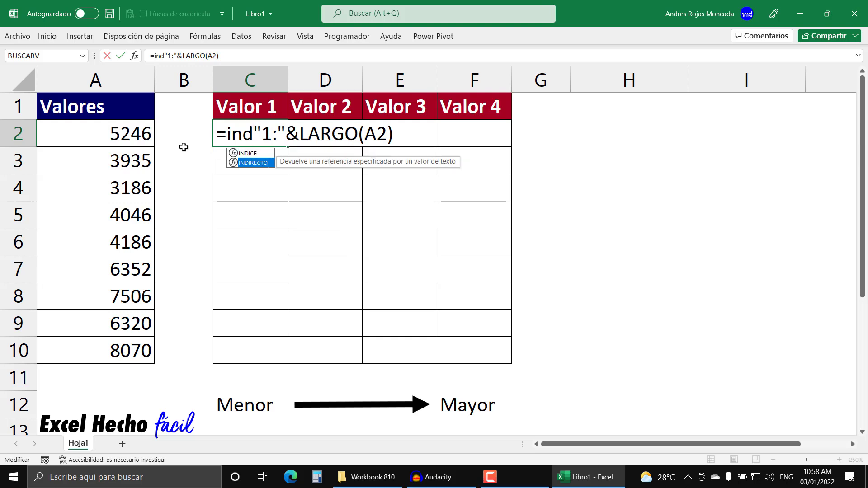
key(Tab)
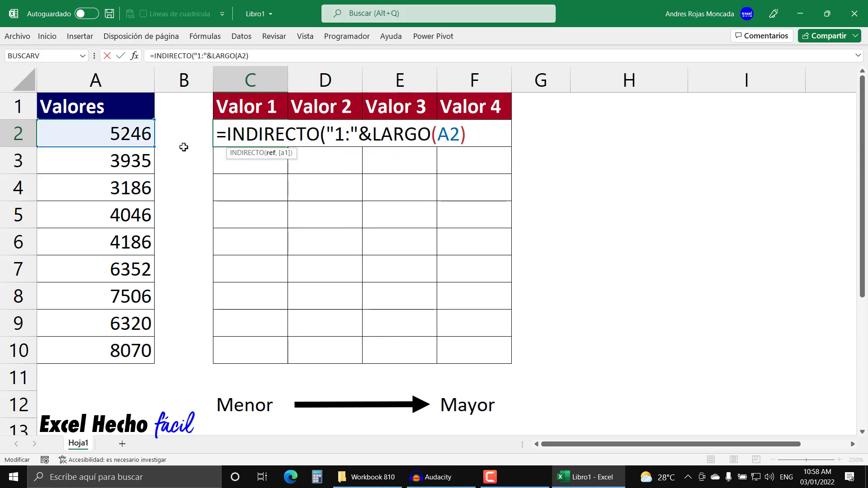
click(271, 153)
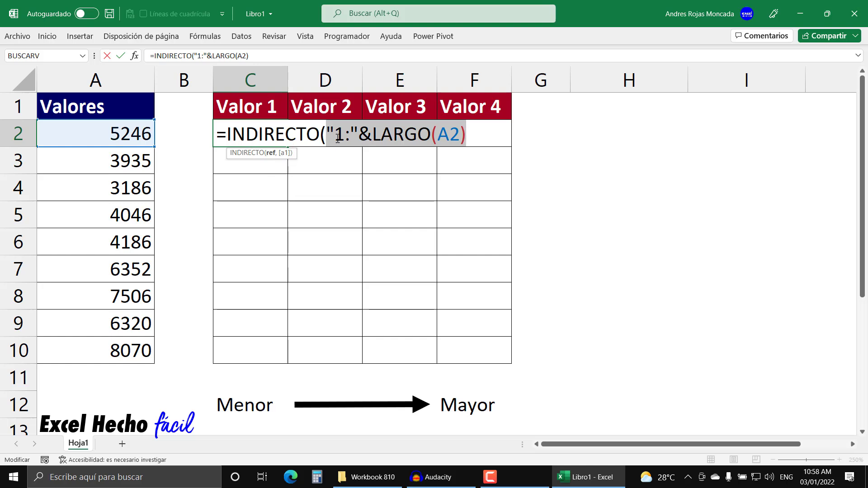
click(471, 139)
text())
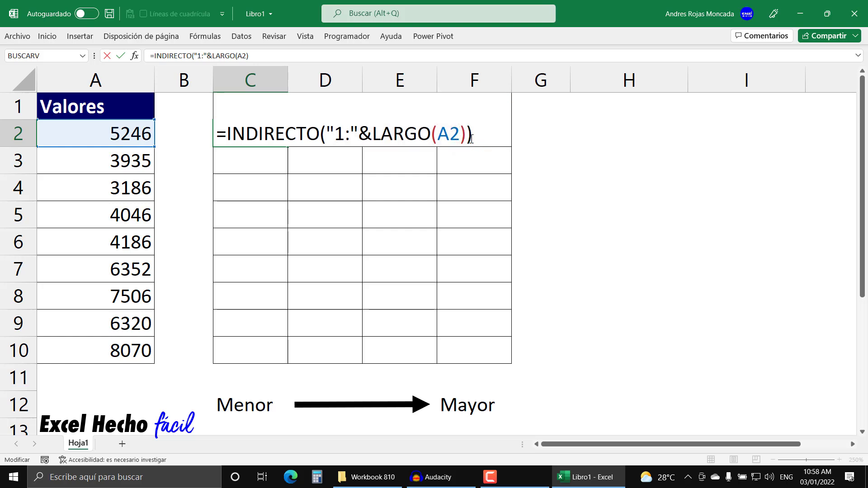
click(327, 131)
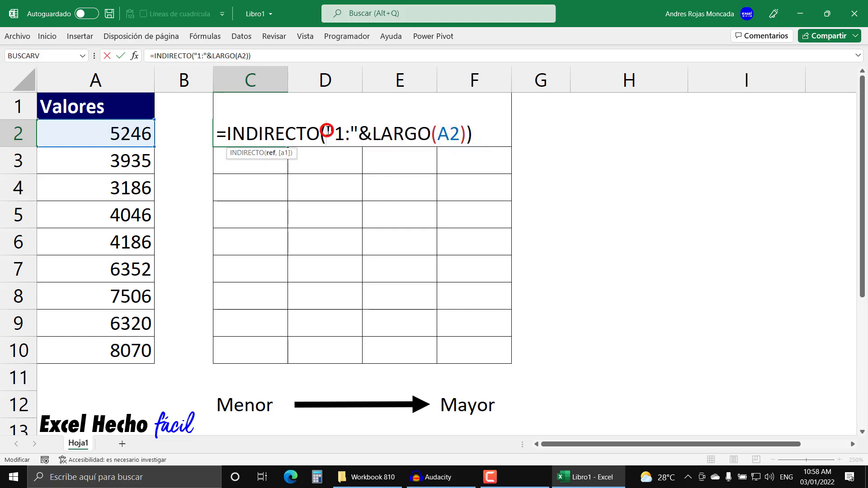
Evaluate the "1:"&LARGO(A2) argument inside INDIRECTO in C2 and restore the original expression
key(BackSpace)
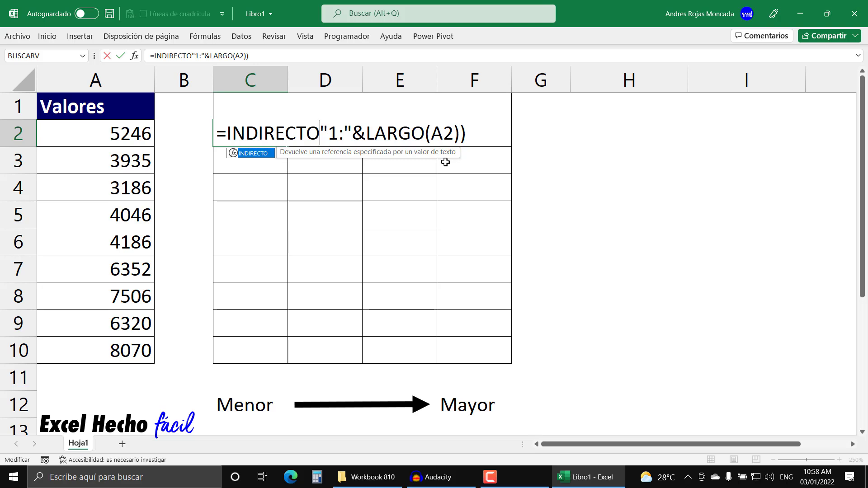
text(()
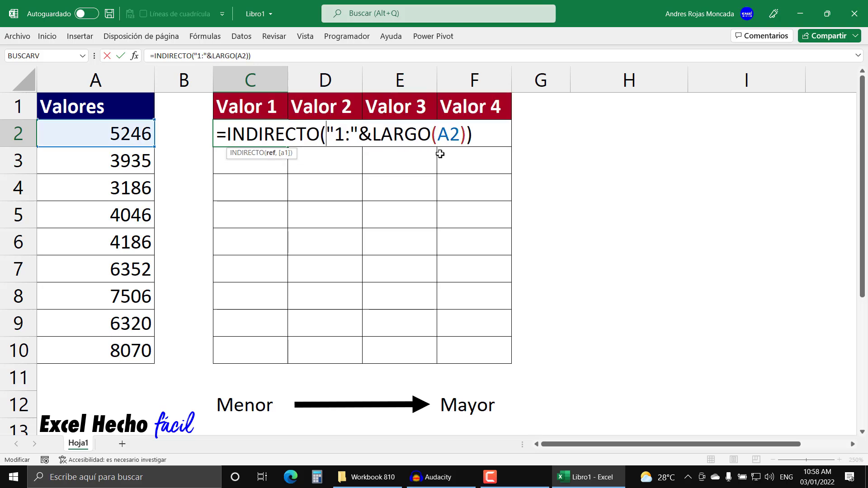
click(271, 153)
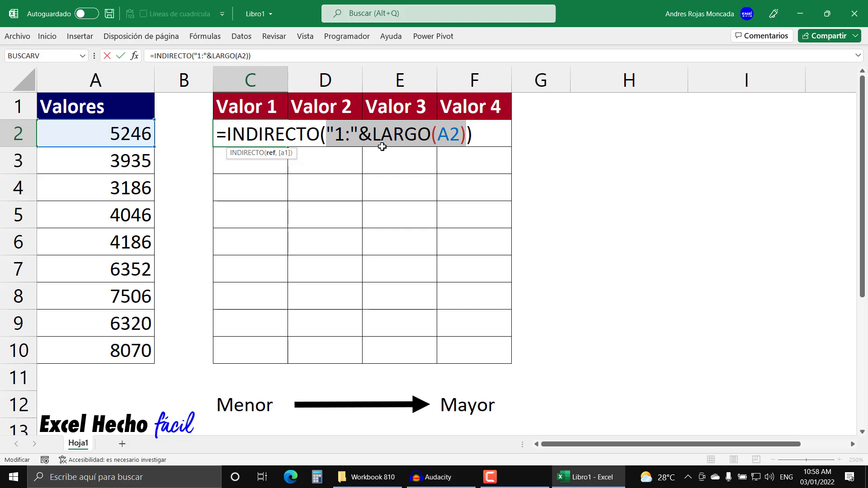
key(F9)
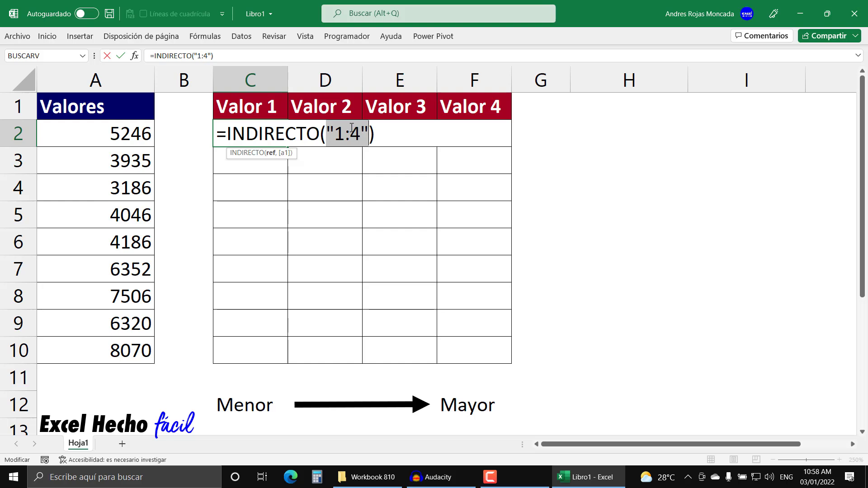
key(ctrl+z)
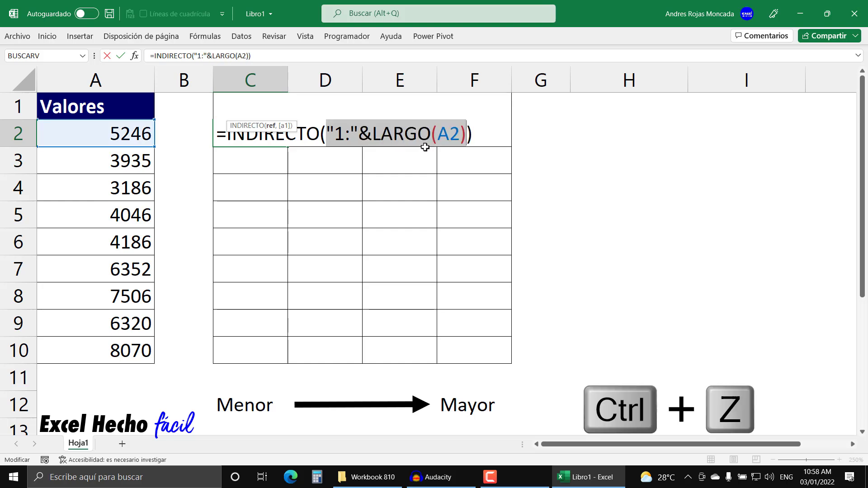
Commit the INDIRECTO formula in C2 and copy it down through C10
click(482, 136)
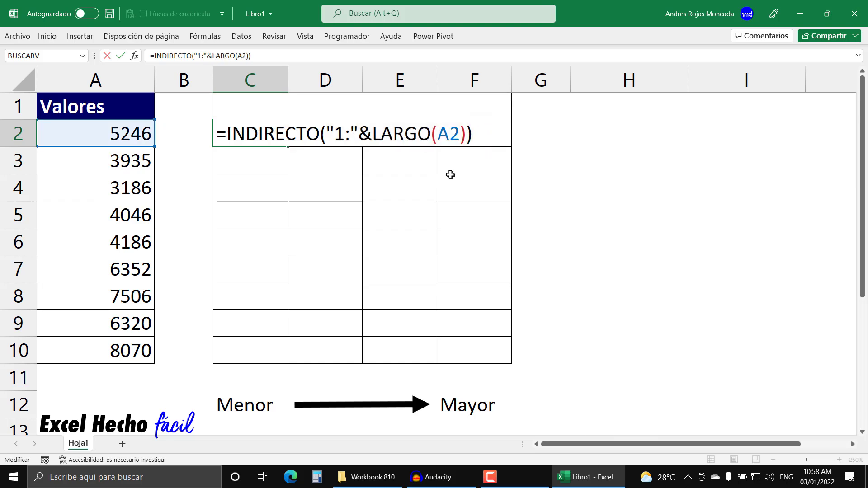
key(Return)
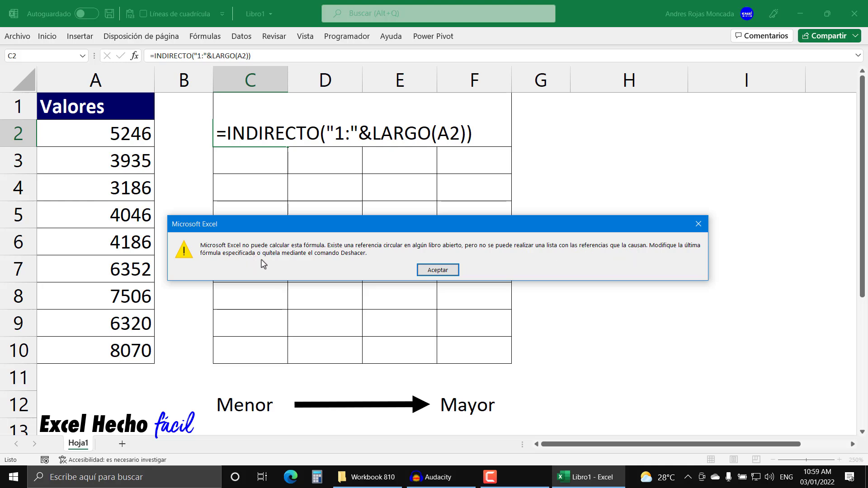
click(432, 269)
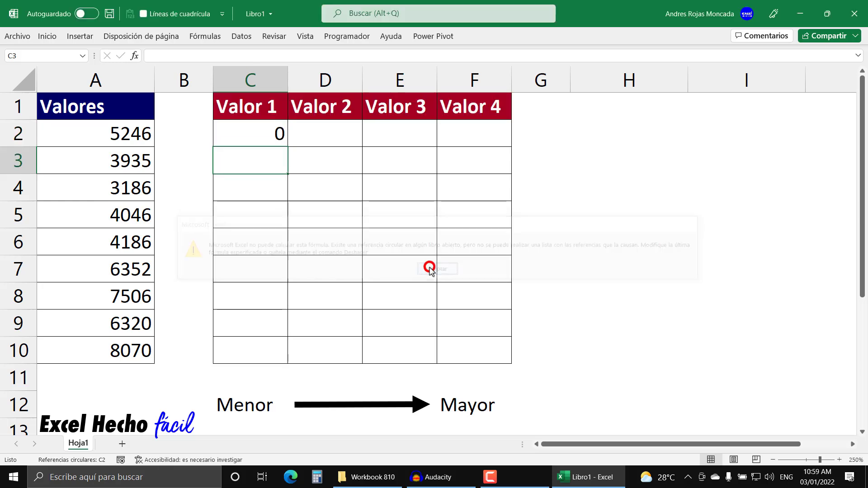
click(265, 131)
drag(288, 146, 291, 367)
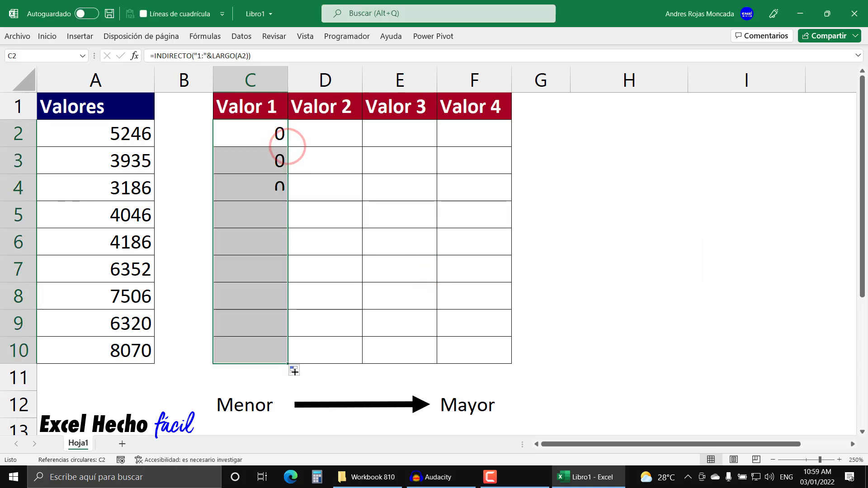
Lock the column in C2's formula so it reads =INDIRECTO("1:"&LARGO($A2)), and copy it down through C10
click(274, 137)
key(F2)
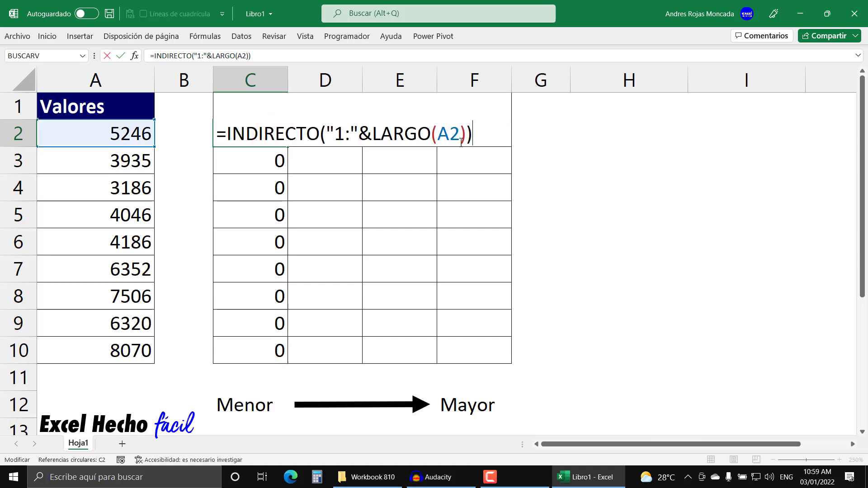
click(440, 135)
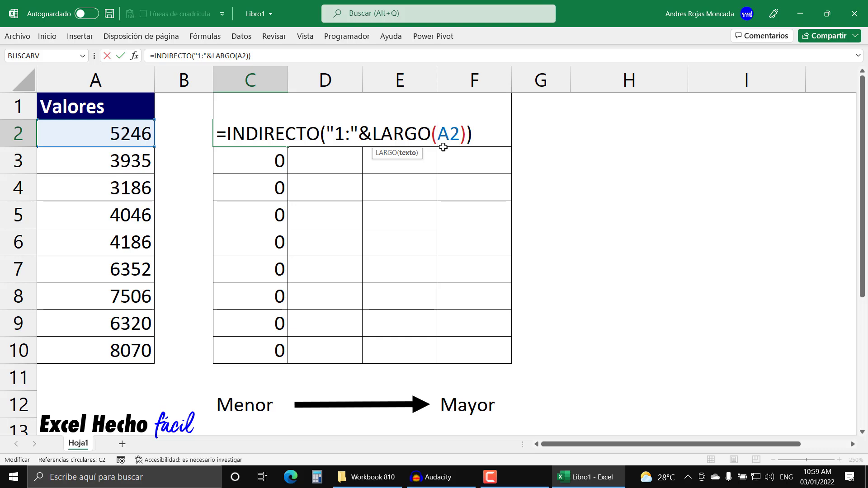
text($)
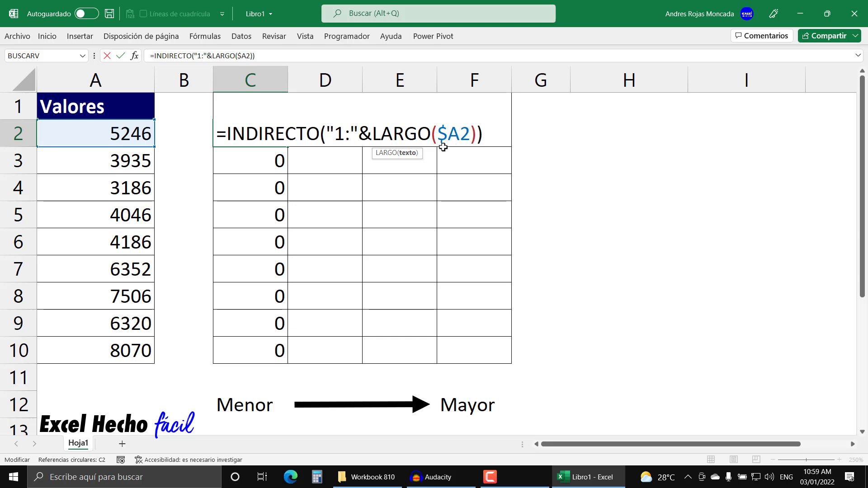
key(BackSpace)
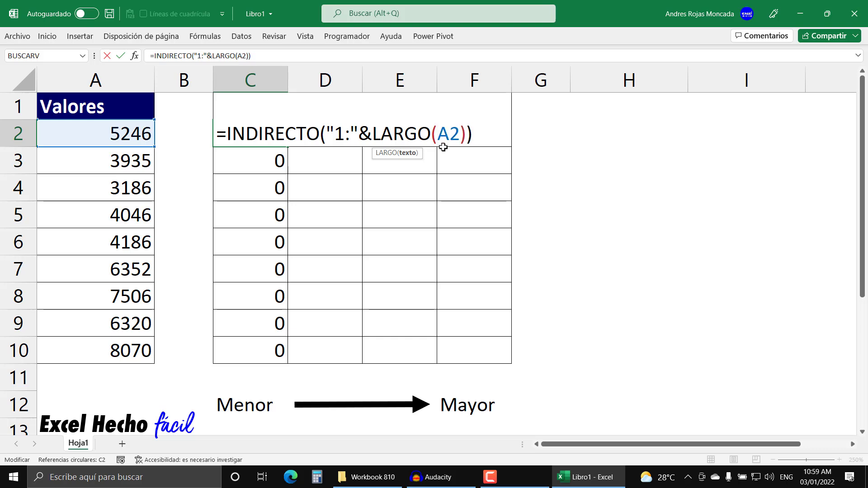
text($)
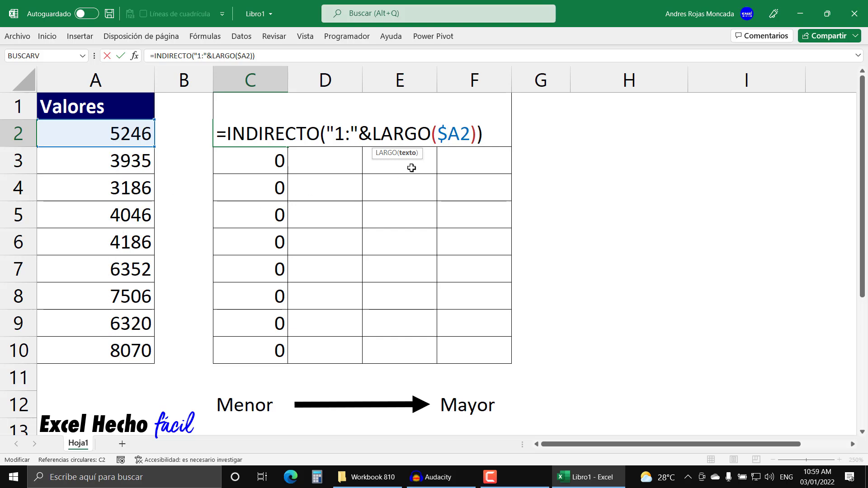
drag(459, 131, 438, 131)
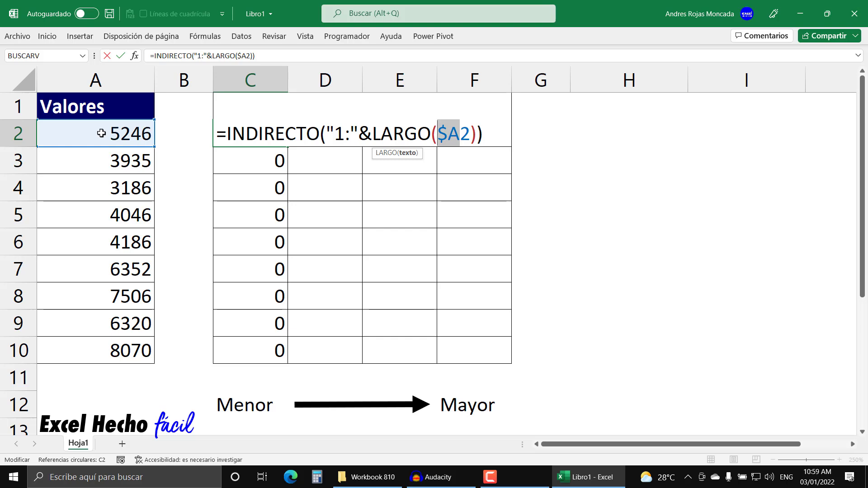
click(487, 134)
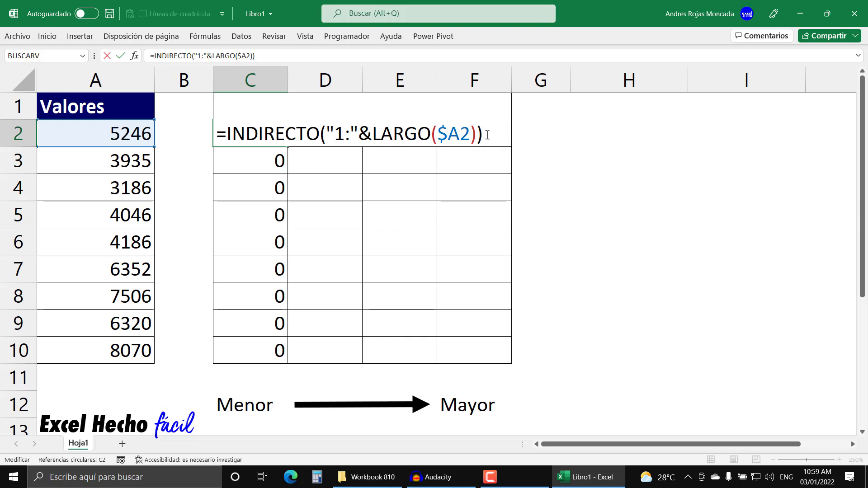
key(Return)
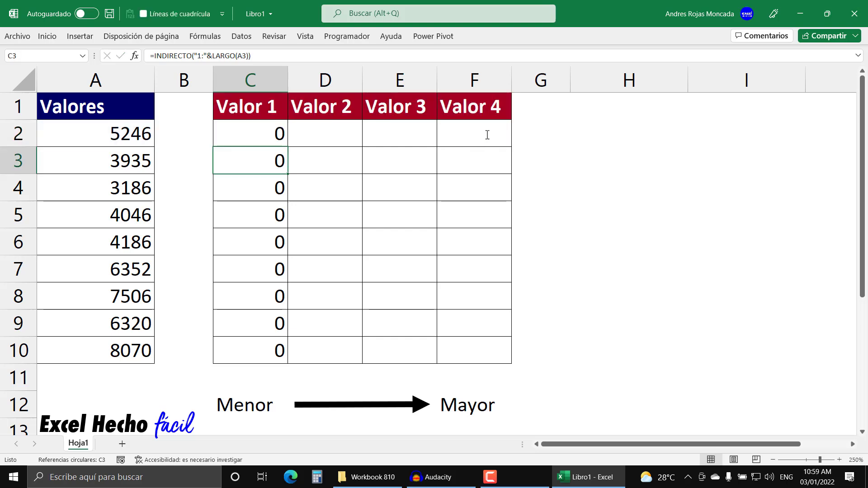
click(269, 137)
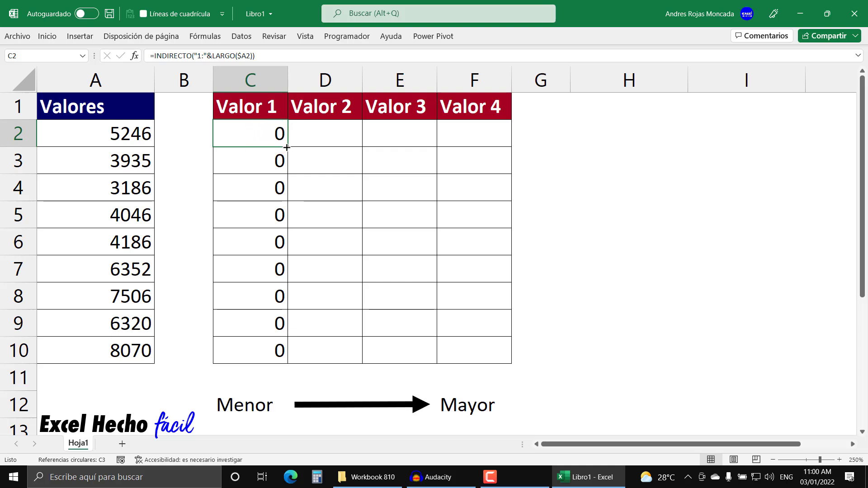
drag(287, 147, 267, 357)
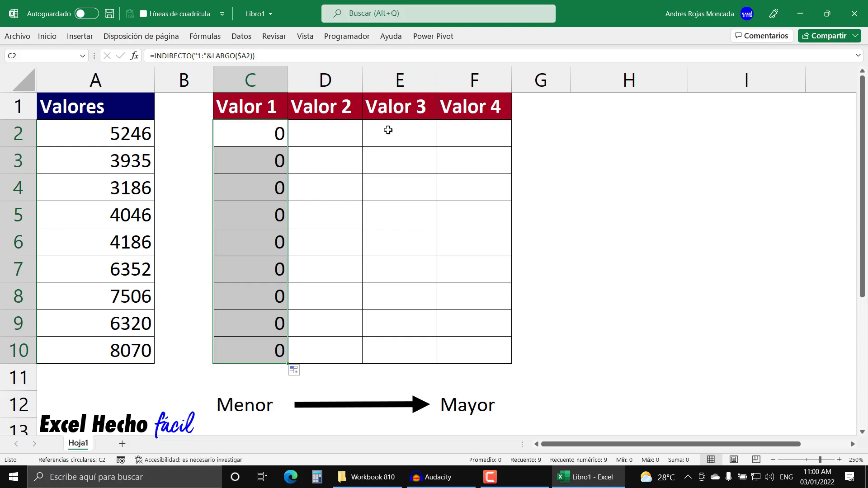
Write the example formula =FILA(H2) in cell E2
click(404, 132)
click(404, 132)
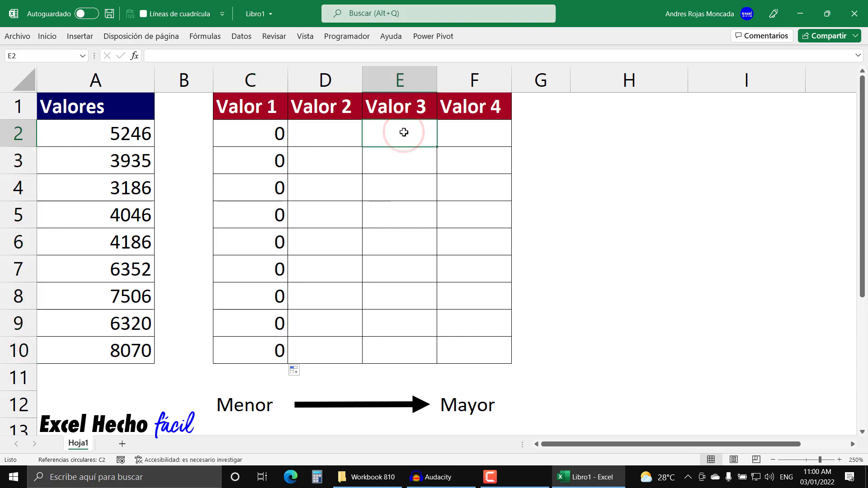
text(=fil)
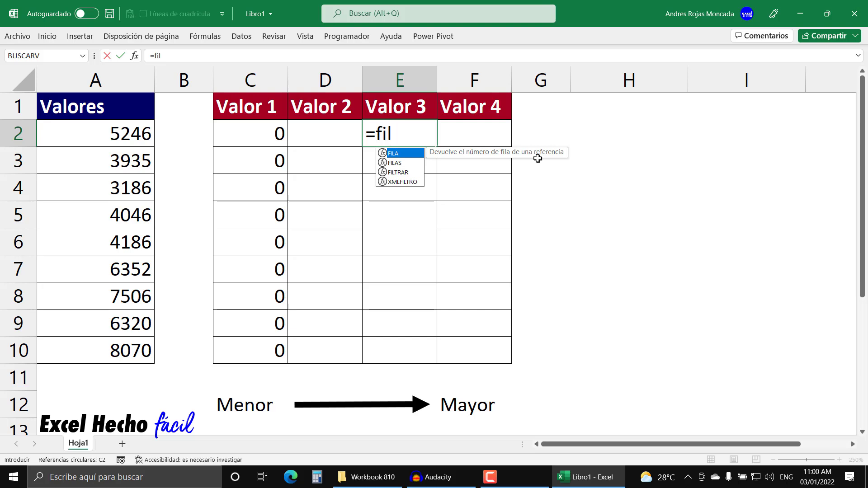
double_click(392, 154)
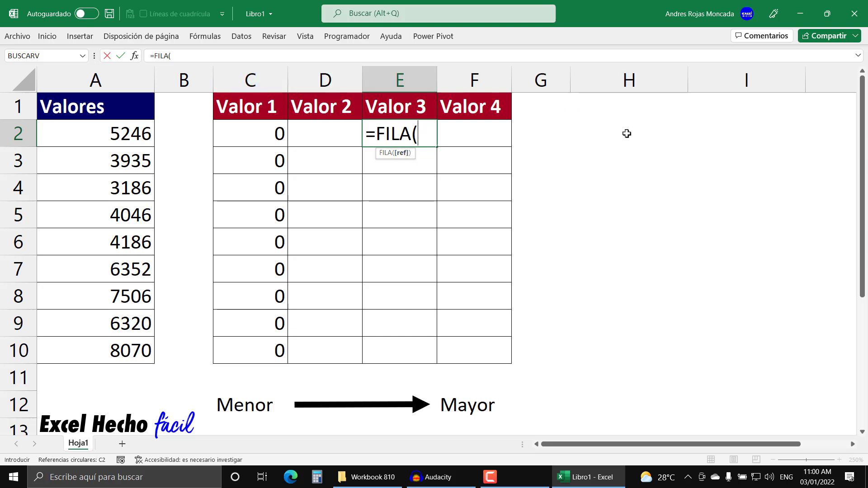
text(H2))
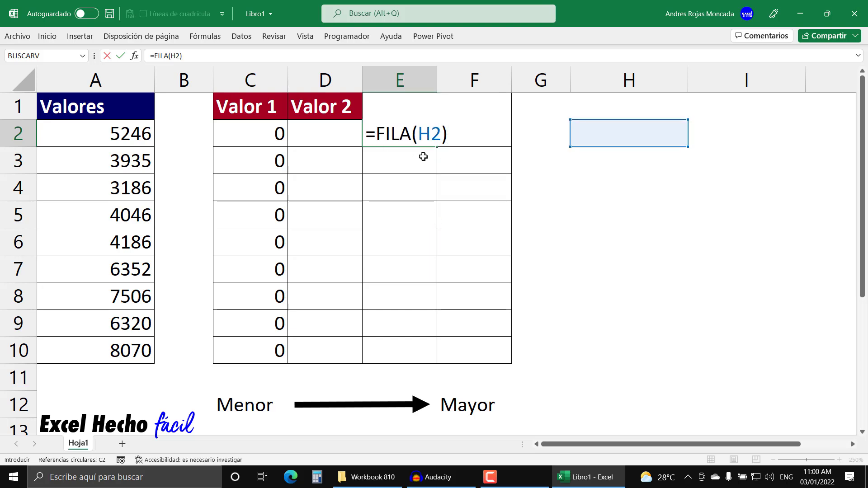
Examine the column and row parts of the H2 reference inside the FILA formula in E2
drag(430, 135, 424, 125)
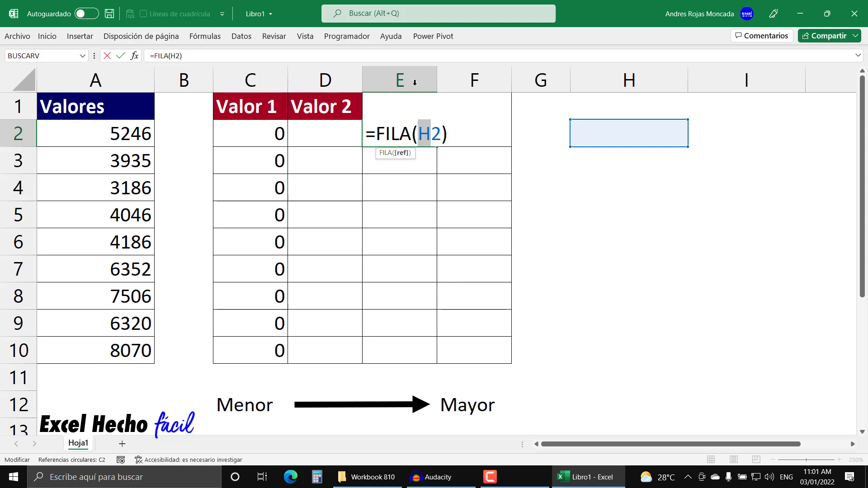
click(417, 133)
key(BackSpace)
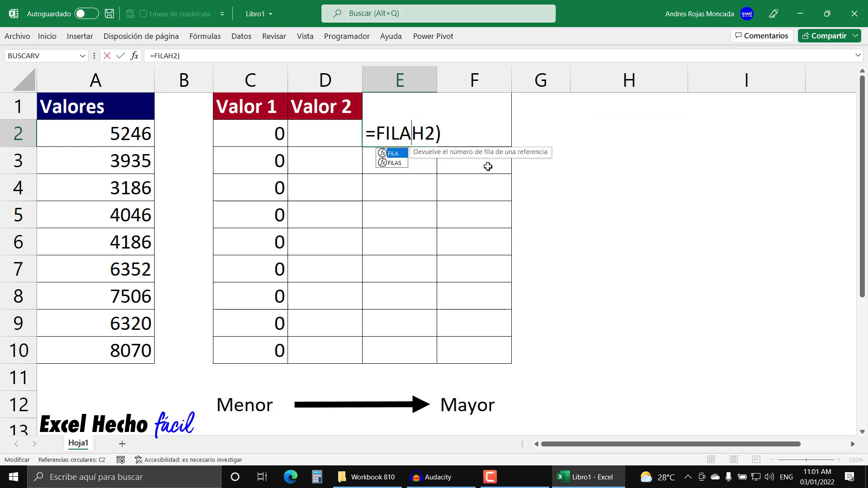
text(()
drag(463, 135, 378, 138)
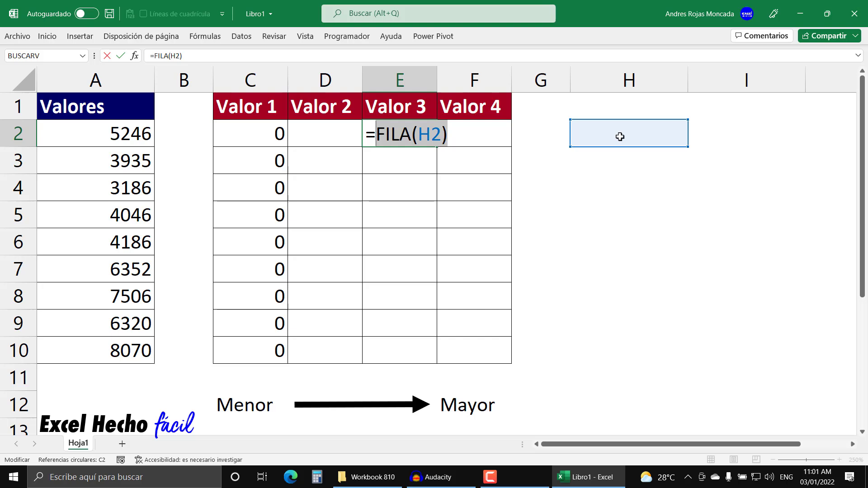
drag(432, 131, 423, 133)
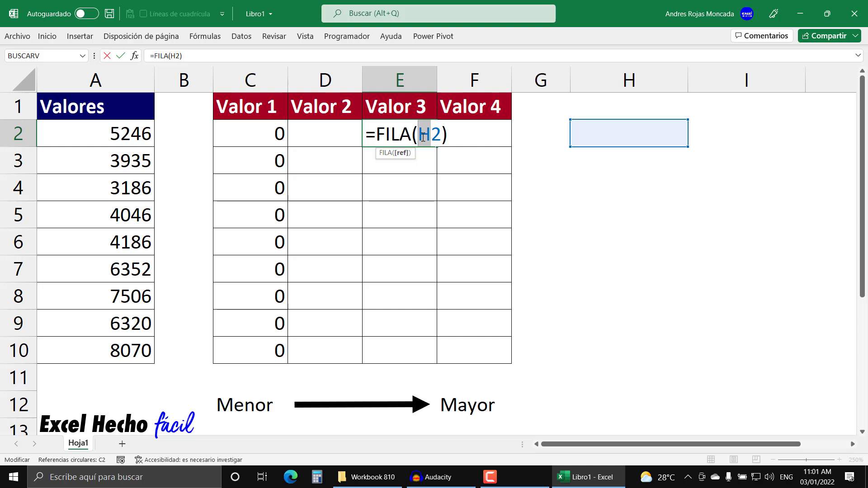
key(BackSpace)
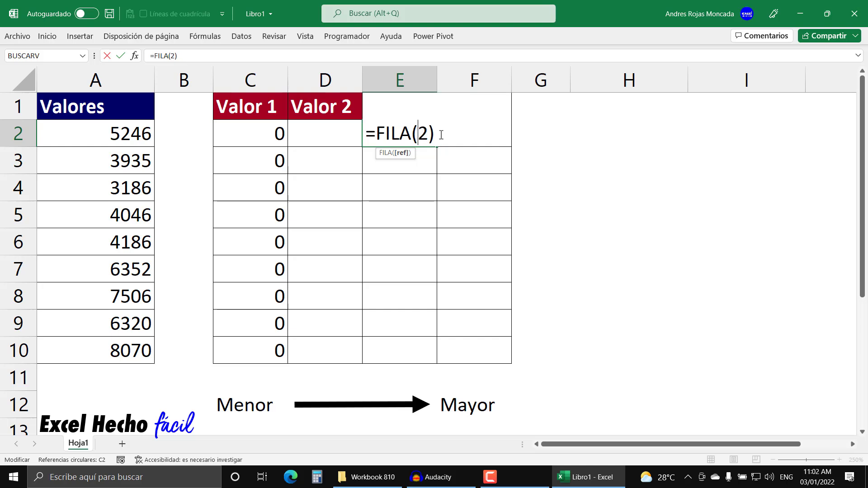
text(H)
drag(433, 135, 421, 136)
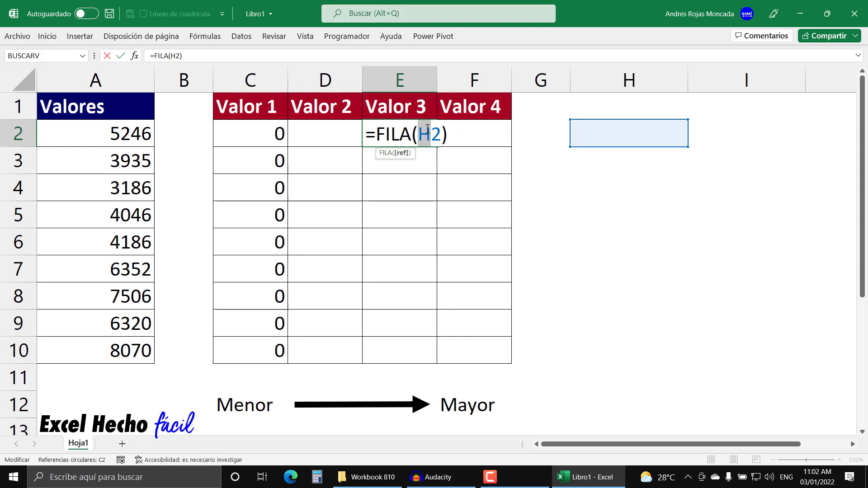
drag(443, 134, 436, 134)
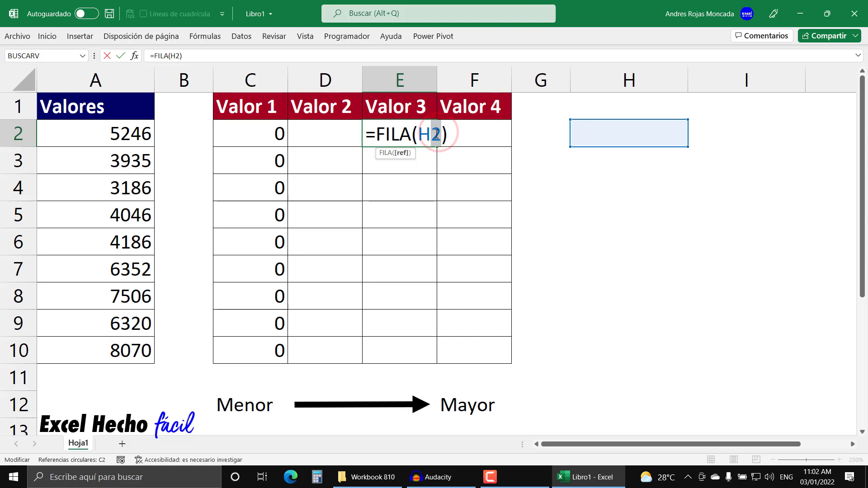
click(452, 131)
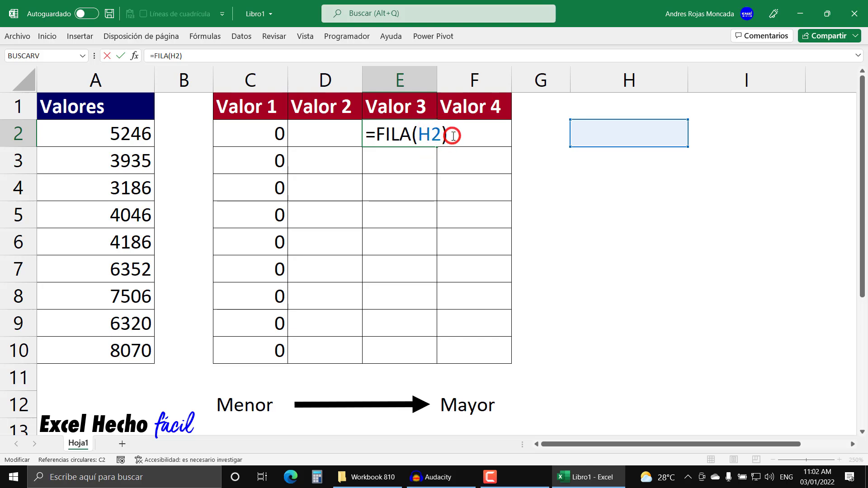
Commit the FILA formula in E2 and compare its result with the referenced cell H2
key(Return)
click(429, 135)
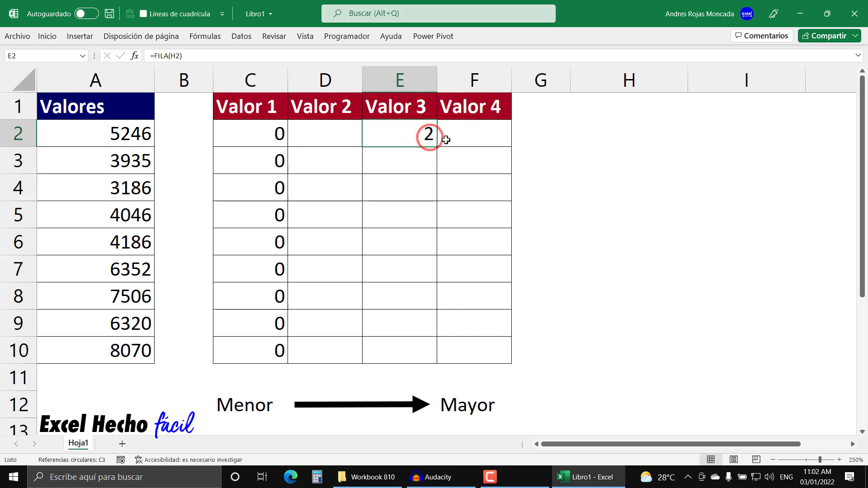
click(659, 141)
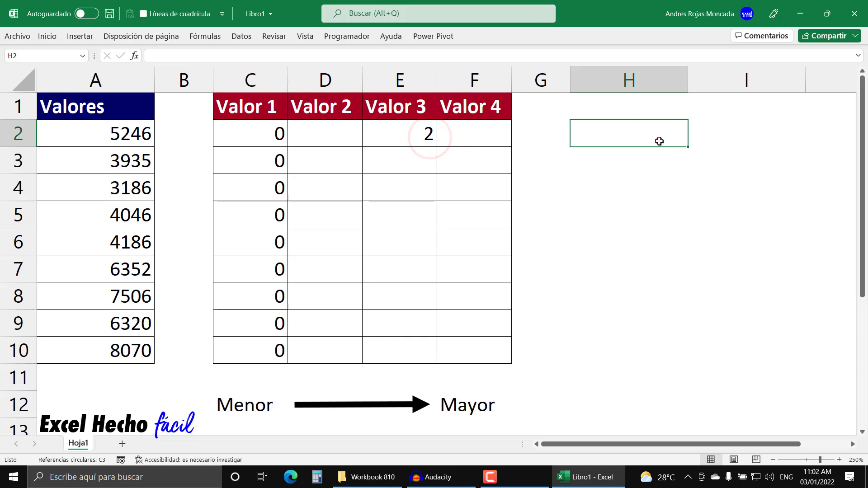
Examine the parts of the H2 reference in E2's FILA formula and evaluate the whole formula in place
click(414, 133)
key(F2)
double_click(427, 132)
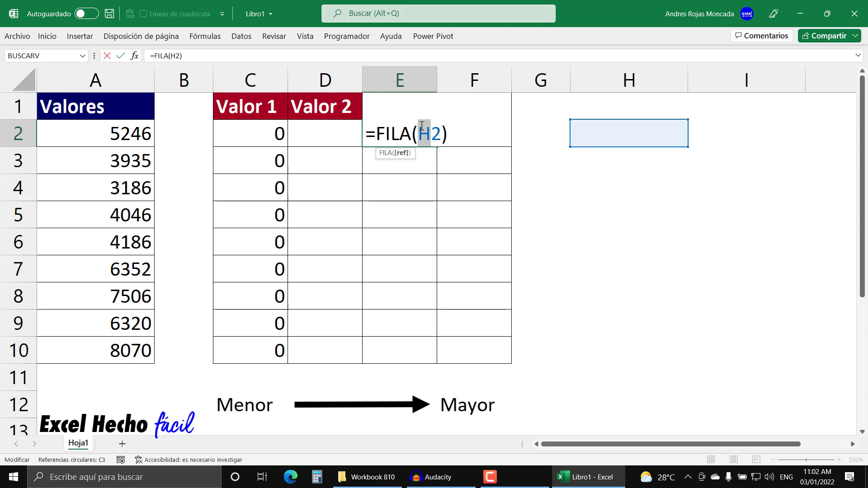
drag(435, 129, 439, 130)
double_click(460, 129)
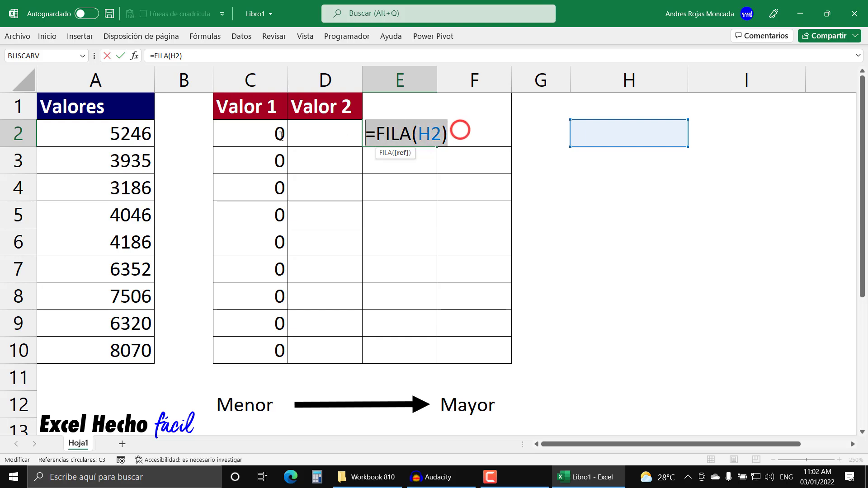
key(F9)
key(Escape)
Strip the INDIRECTO function from C2's formula so it reads ="1:"&LARGO($A2), and copy it down through C10
click(278, 135)
key(F2)
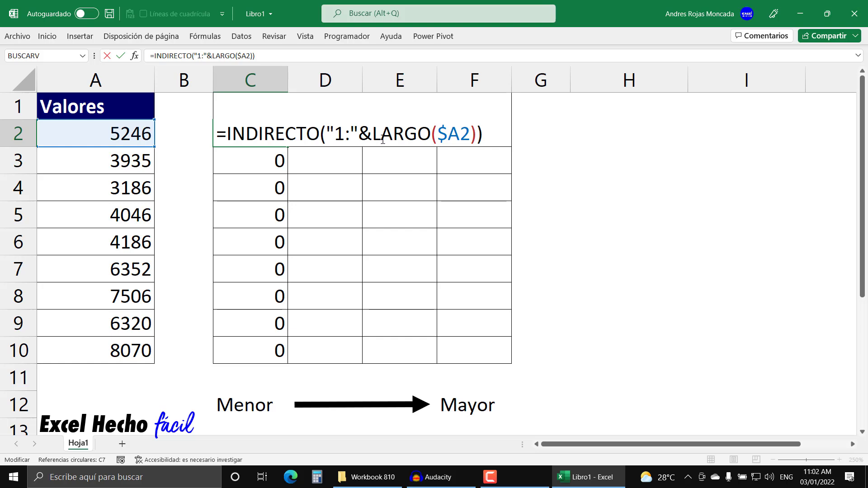
key(BackSpace)
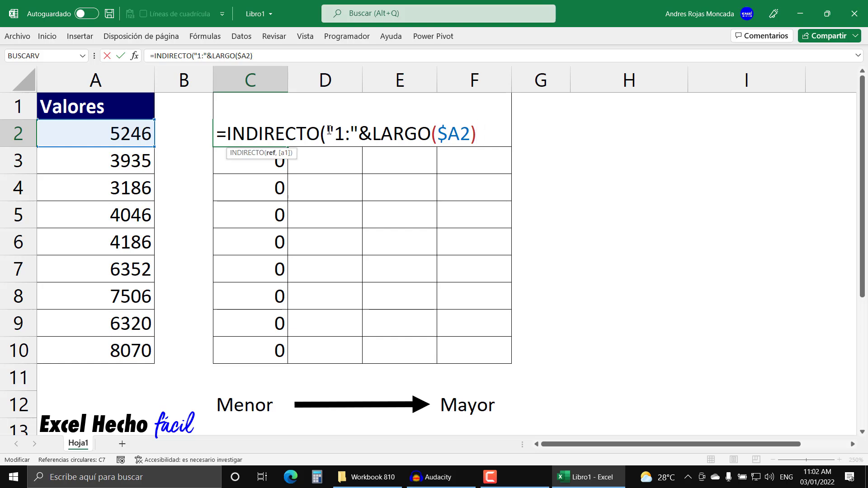
click(327, 134)
key(BackSpace)
key(BackSpace)
key(BackSpace)
key(BackSpace)
key(BackSpace)
key(BackSpace)
key(BackSpace)
key(BackSpace)
key(BackSpace)
key(BackSpace)
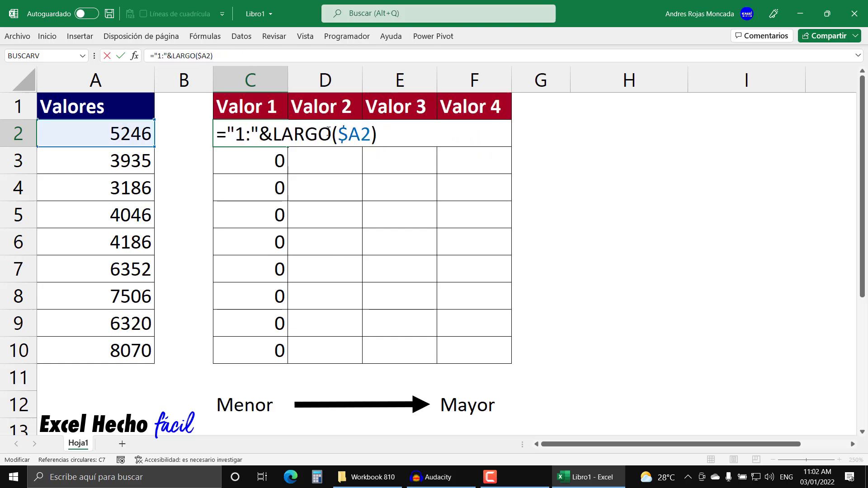
key(Return)
click(271, 134)
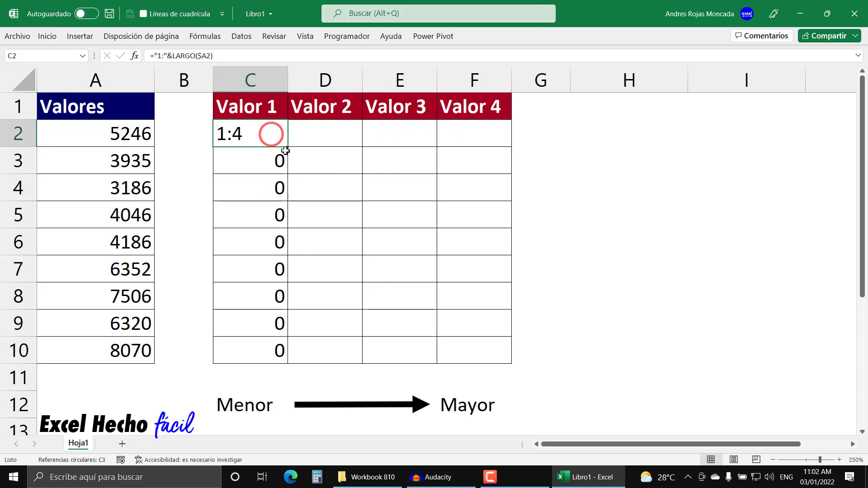
double_click(287, 147)
Test the text range formula by setting A2 to 52467, and undo that change
click(102, 127)
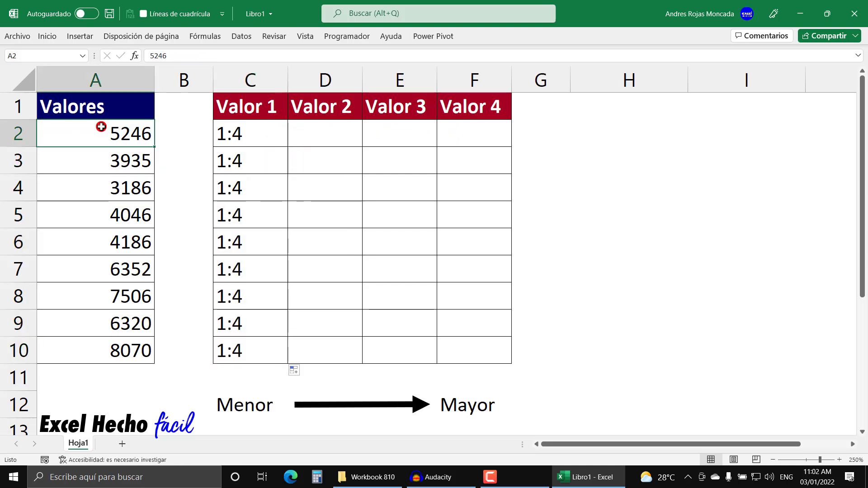
text(52467)
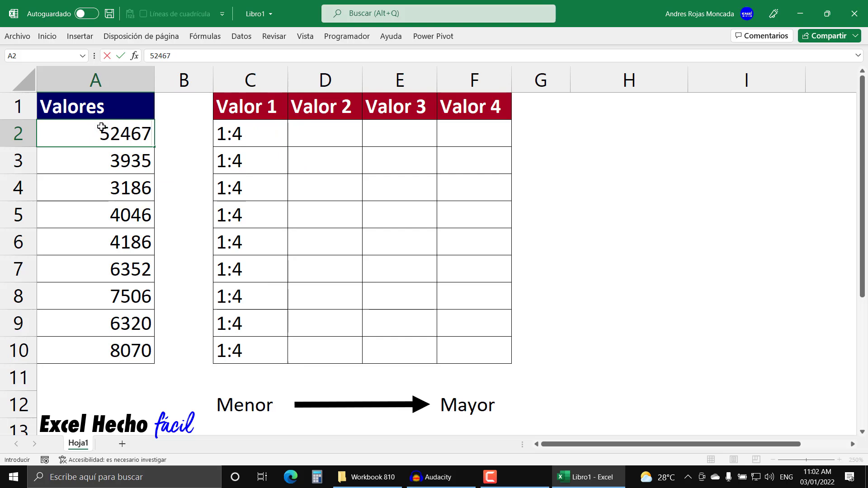
key(Return)
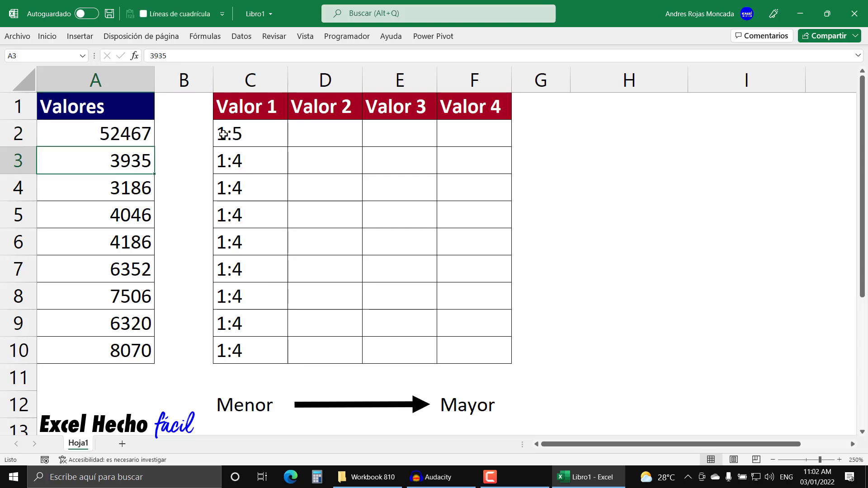
key(ctrl+z)
Wrap C2's formula in INDIRECTO so it reads =INDIRECTO("1:"&LARGO($A2)), and copy it down through C10
click(235, 134)
key(F2)
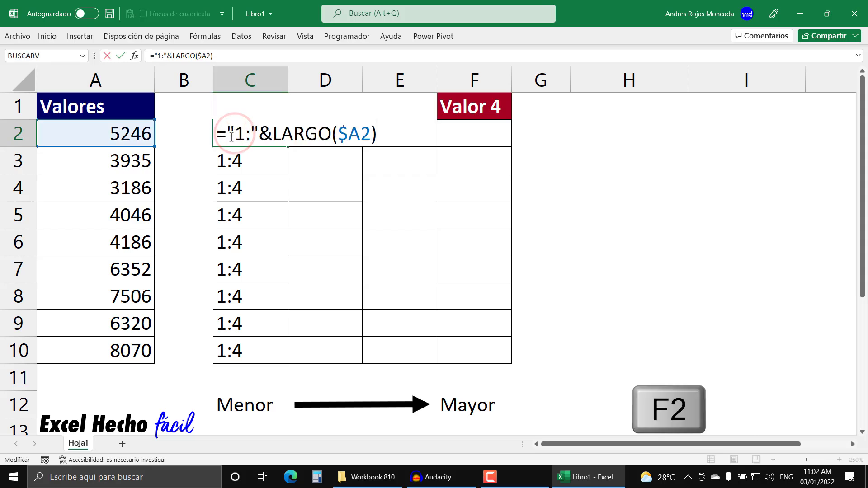
click(227, 136)
text(ind)
key(Down)
key(Tab)
click(271, 153)
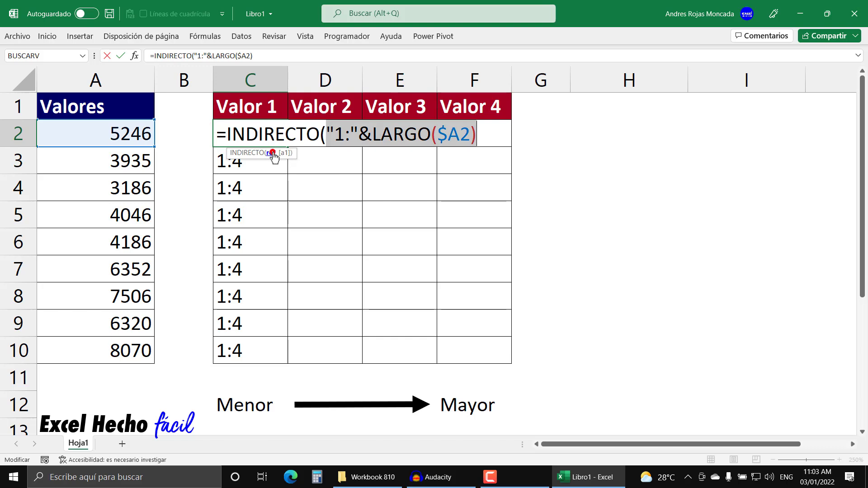
click(496, 137)
text())
key(Return)
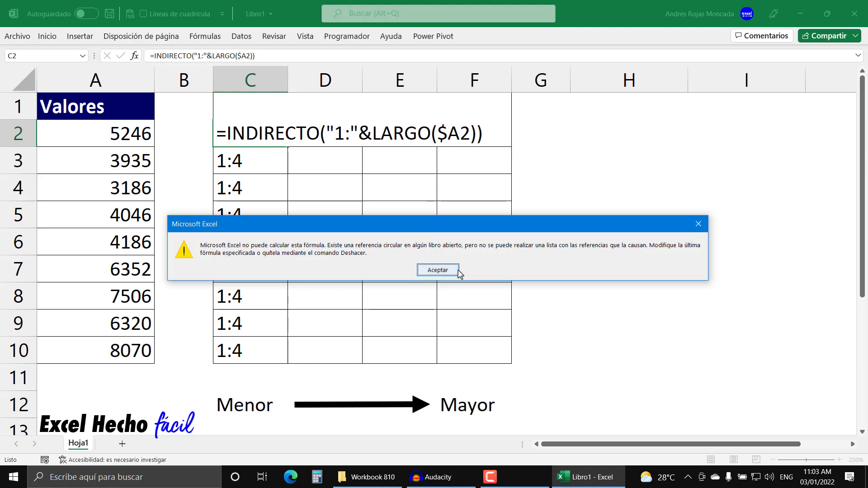
click(458, 271)
click(271, 133)
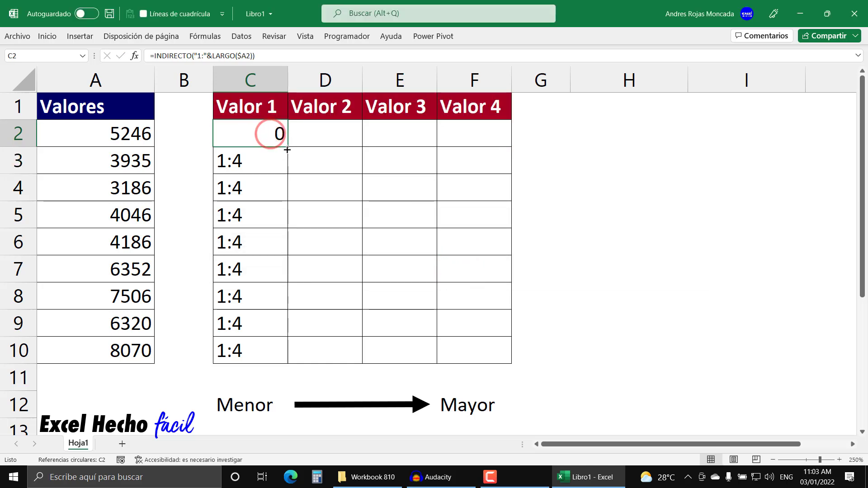
double_click(287, 148)
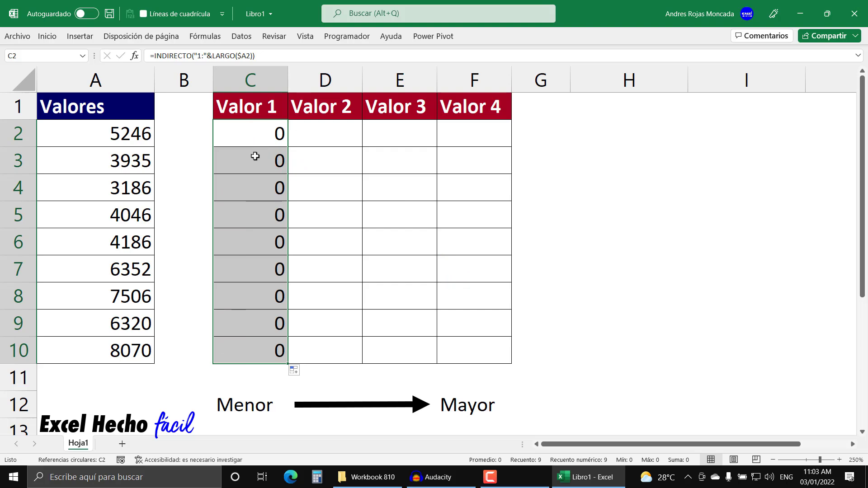
Wrap C2's formula in FILA as =FILA(INDIRECTO("1:"&LARGO($A2))), and preview its evaluated array before restoring the formula text
click(255, 134)
key(F2)
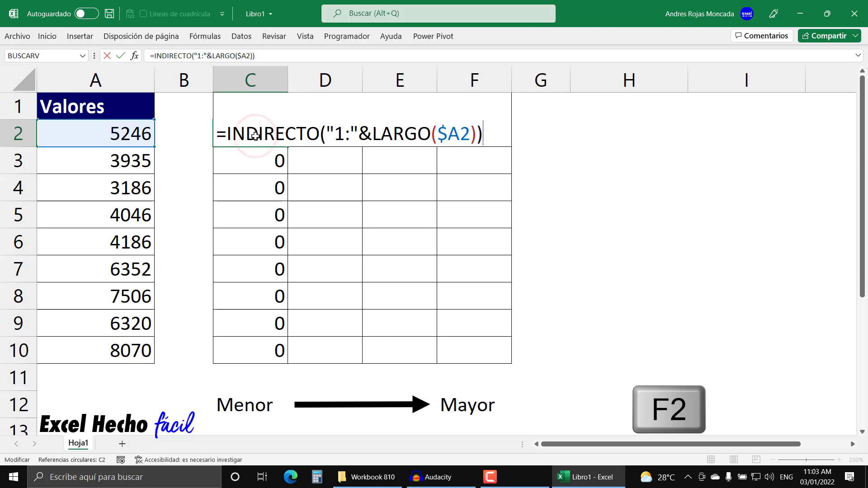
click(228, 134)
text(fil)
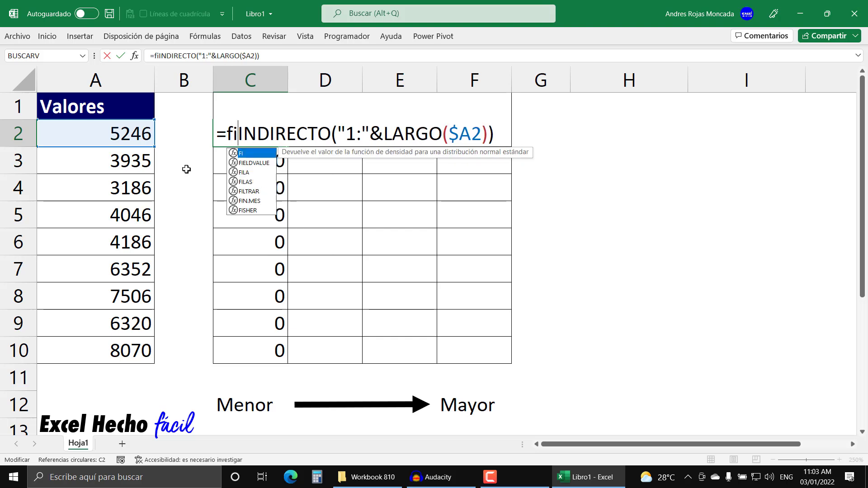
key(Tab)
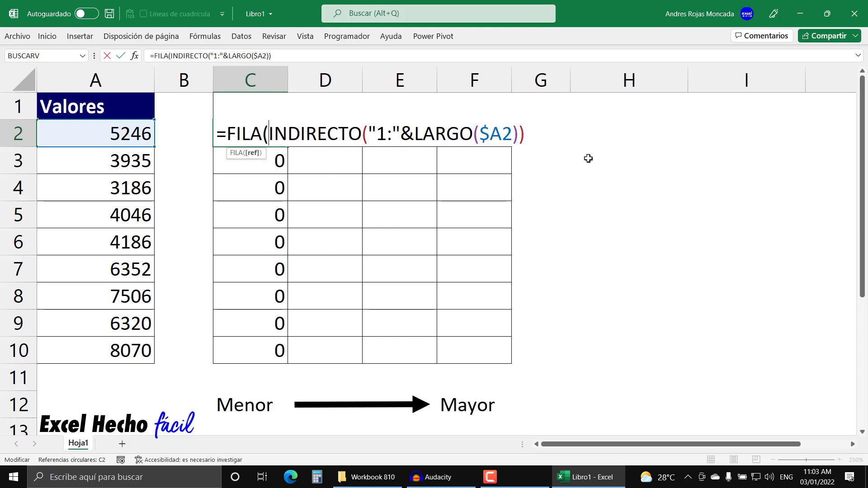
click(248, 154)
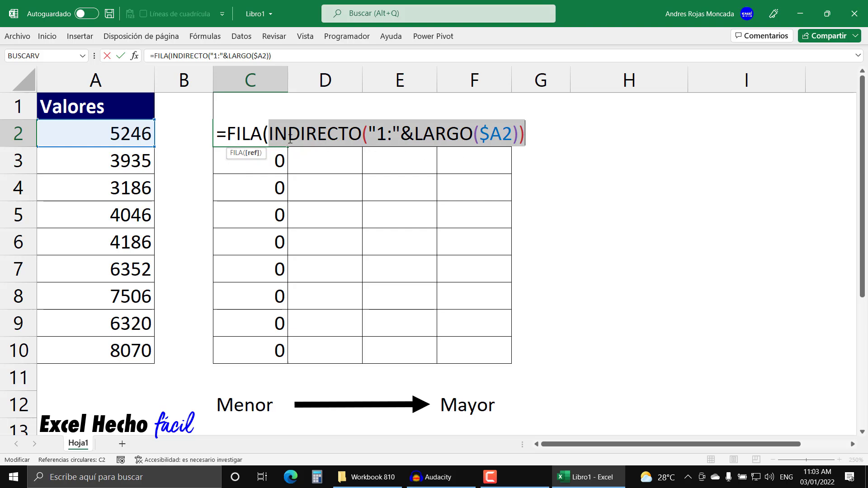
click(530, 134)
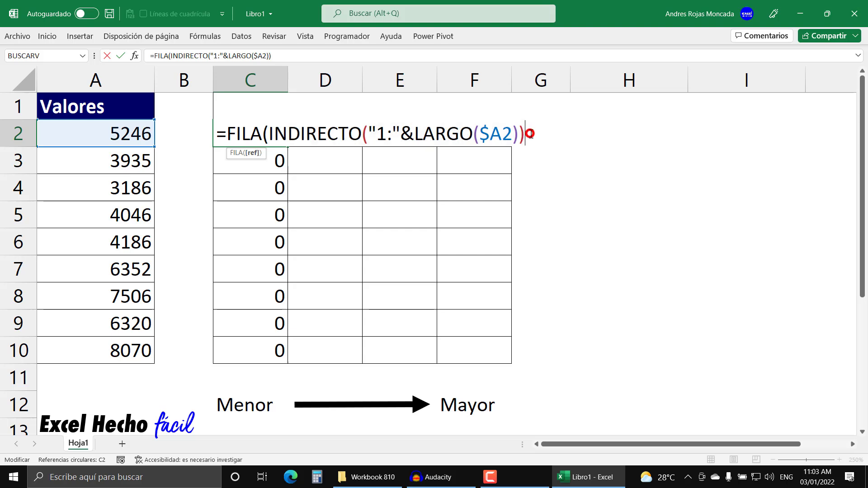
key(F9)
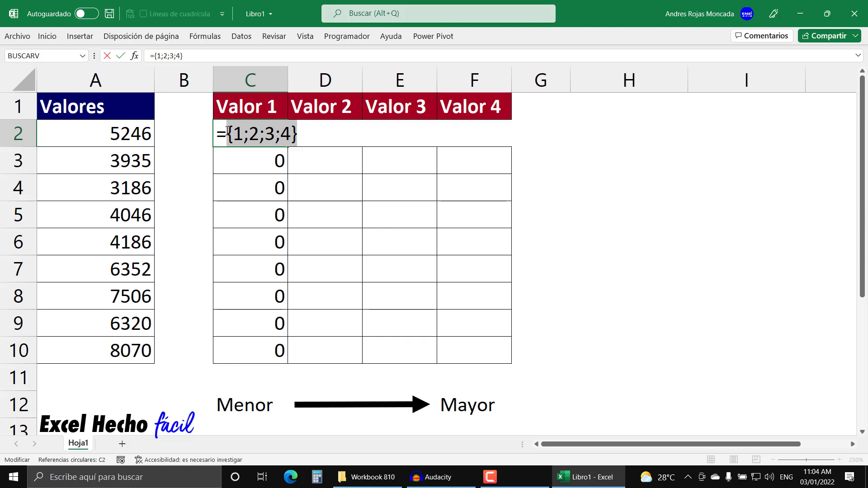
key(ctrl+z)
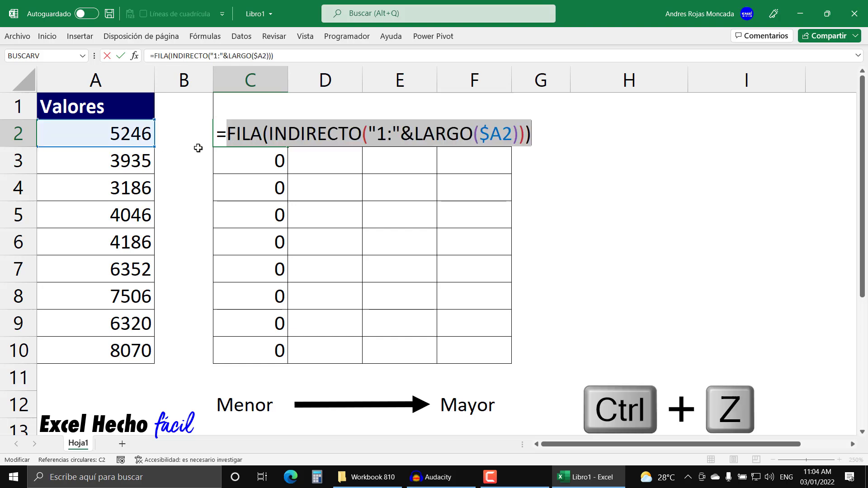
Wrap C2's formula in EXTRAE, with $A2 as the text argument and the FILA expression as the starting position
click(229, 134)
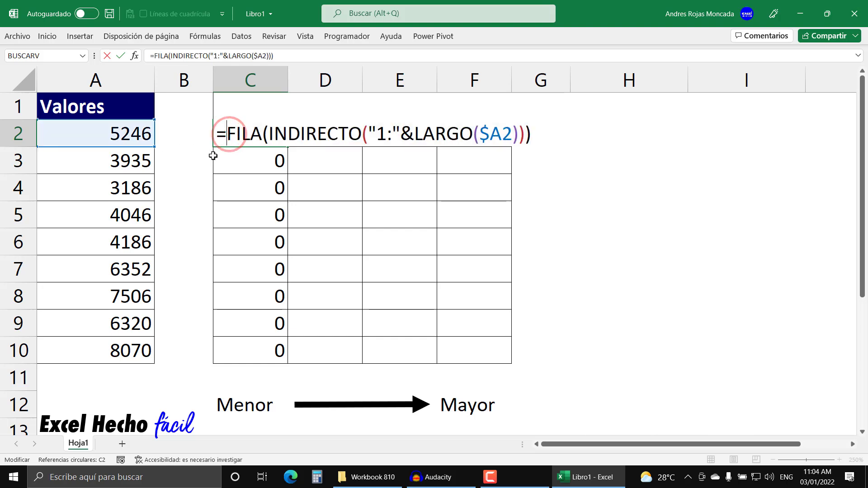
text(extr)
key(Tab)
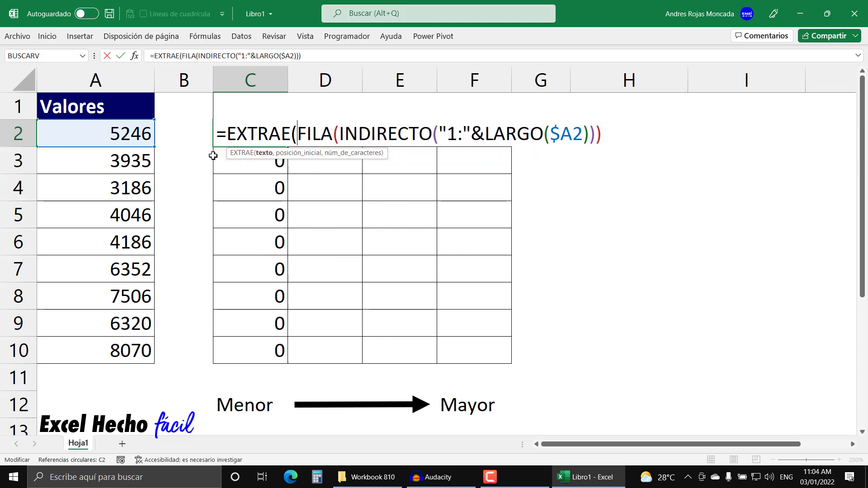
key(BackSpace)
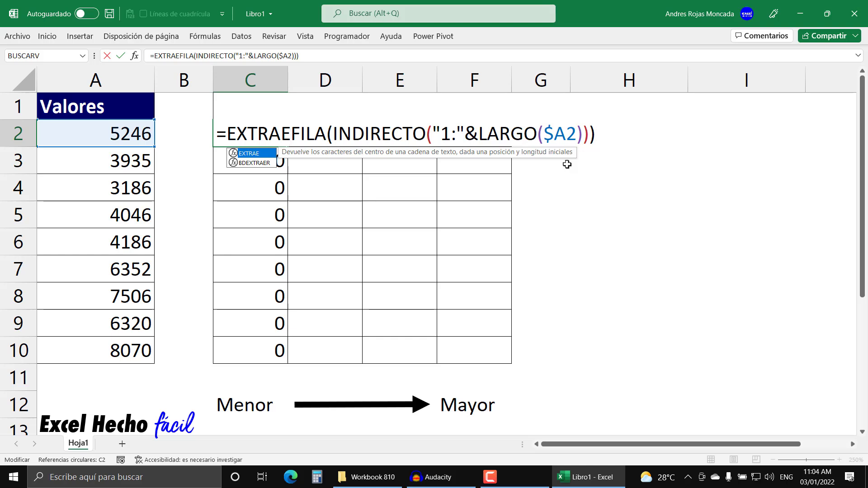
text(()
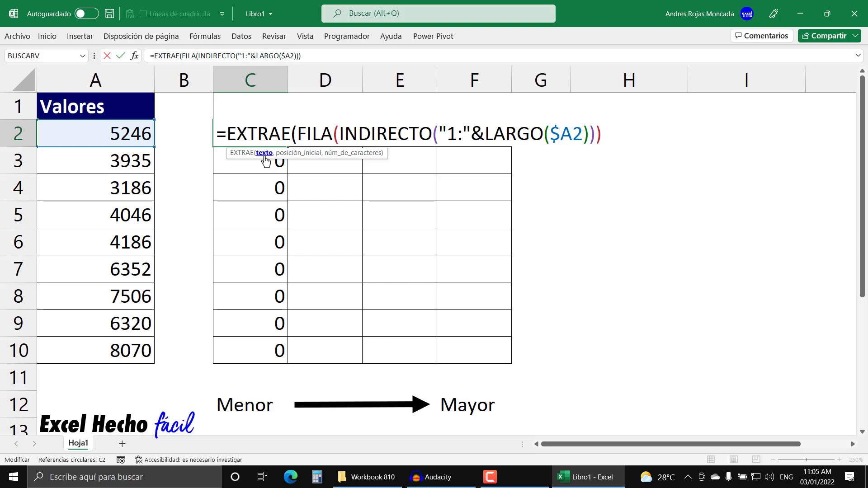
click(134, 132)
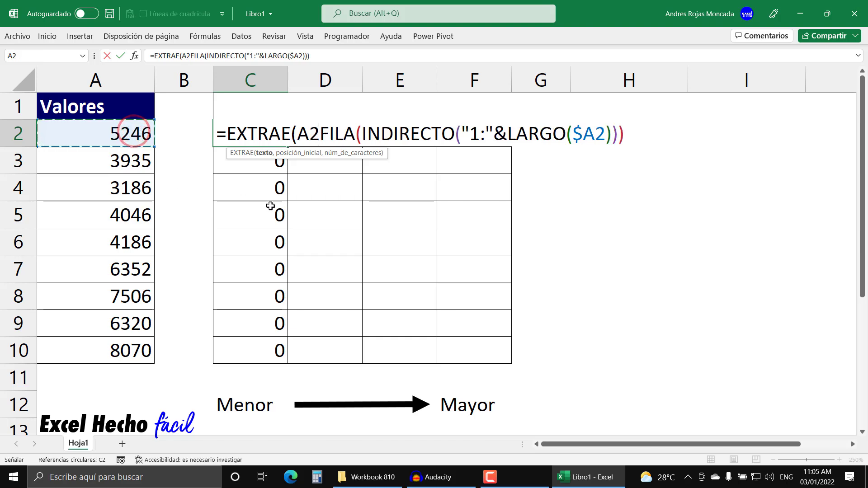
click(297, 131)
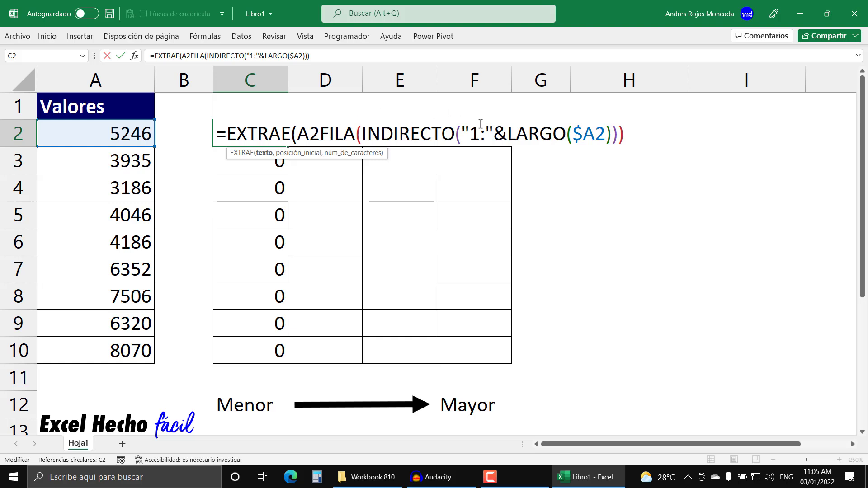
text($)
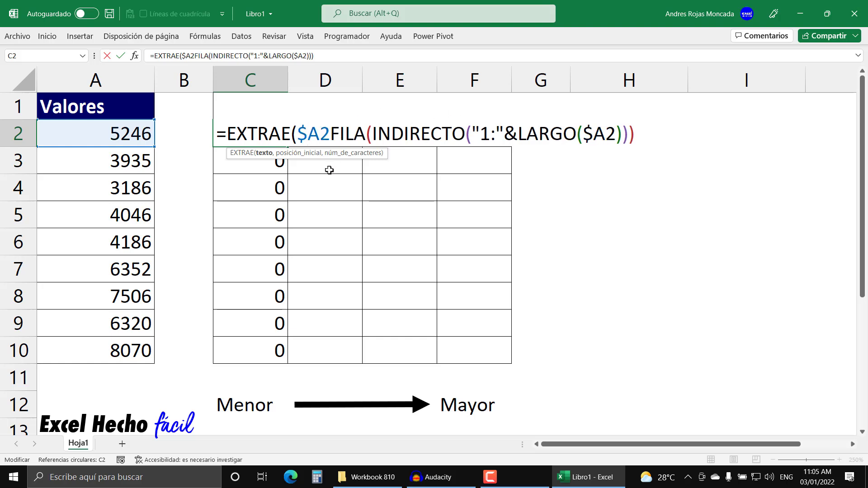
click(330, 134)
text(,)
Evaluate only EXTRAE's starting position argument in C2, and restore the FILA expression
click(311, 153)
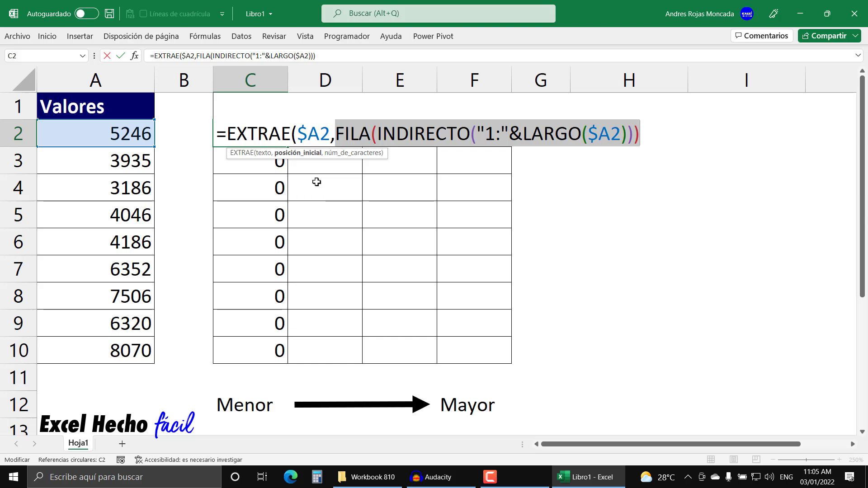
key(F9)
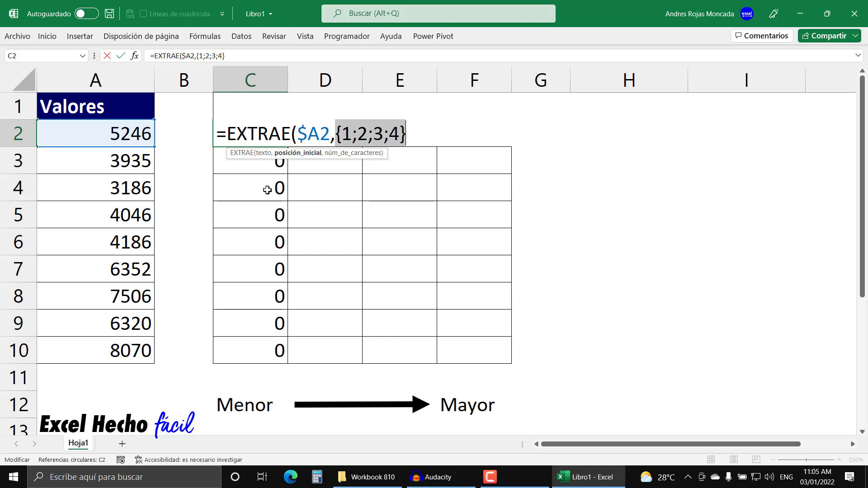
key(ctrl+z)
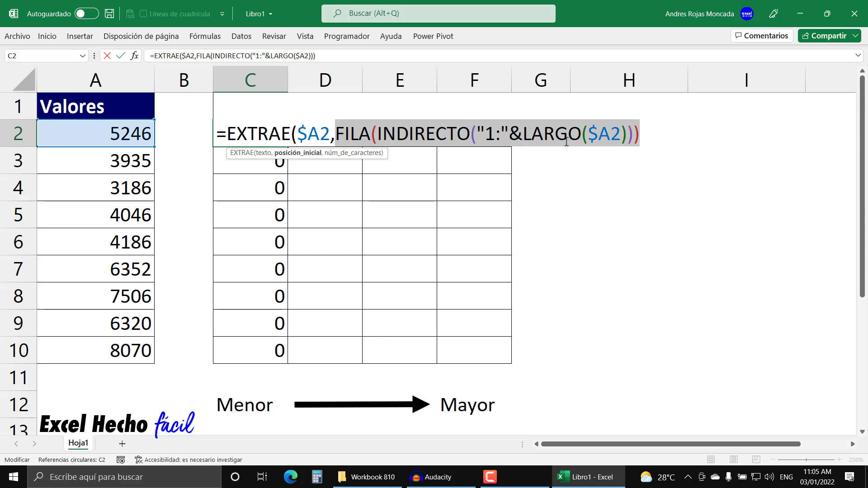
Complete C2's EXTRAE function with 1 as the number of characters, and evaluate the whole formula in place
click(655, 137)
text(,)
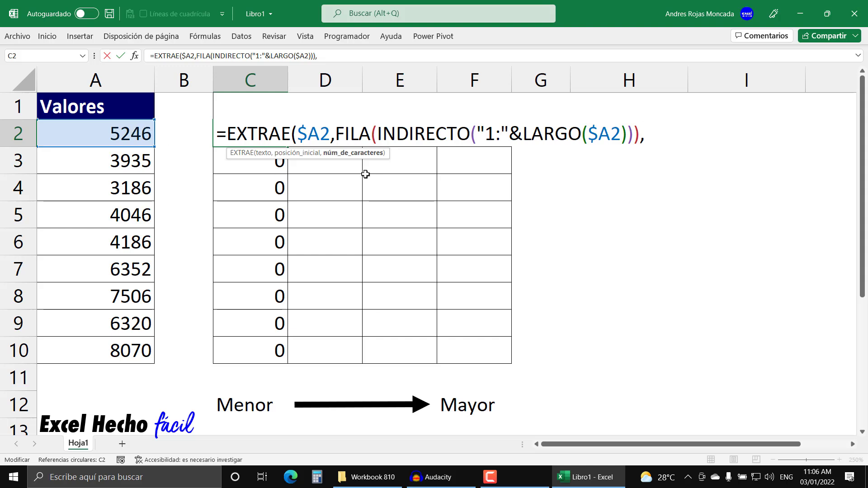
text(1)
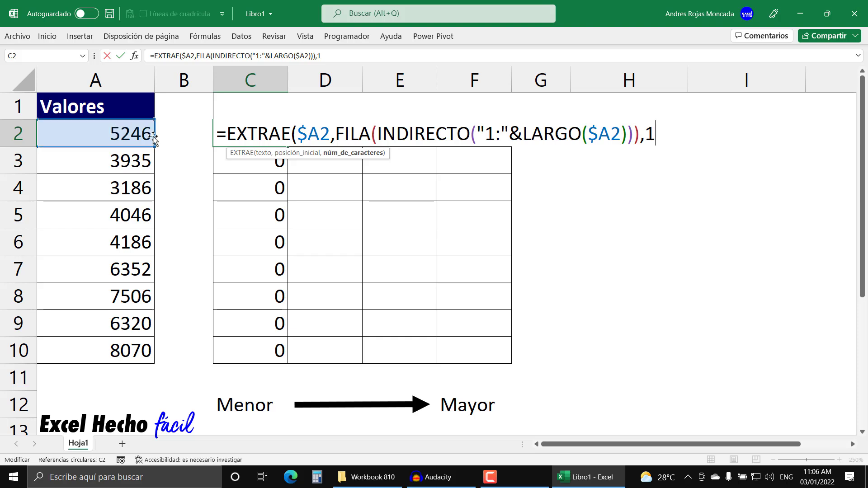
text())
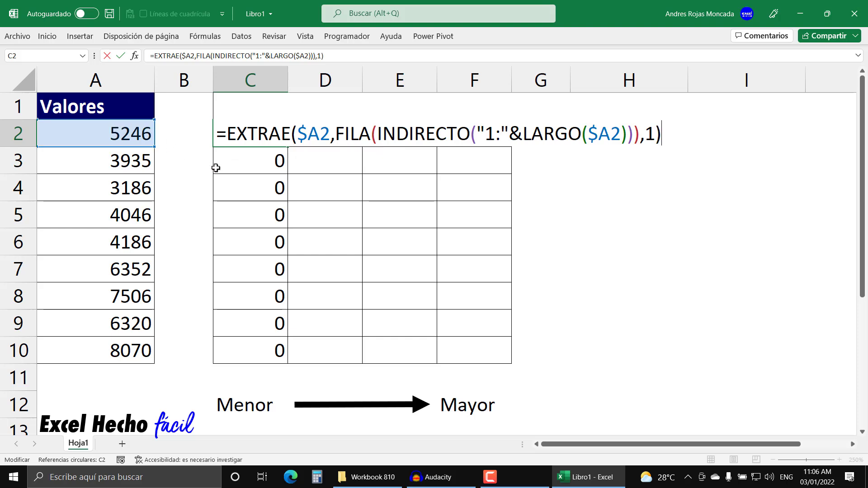
key(F9)
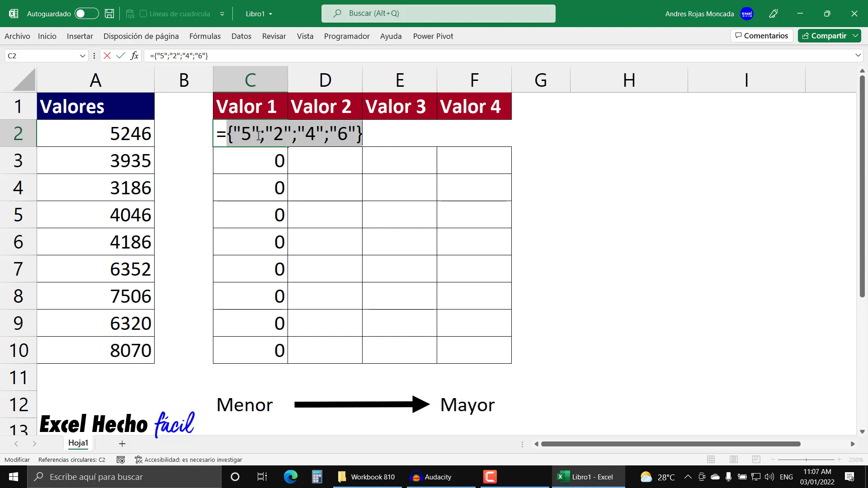
Restore the EXTRAE formula text in C2 in place of the evaluated array
key(ctrl+z)
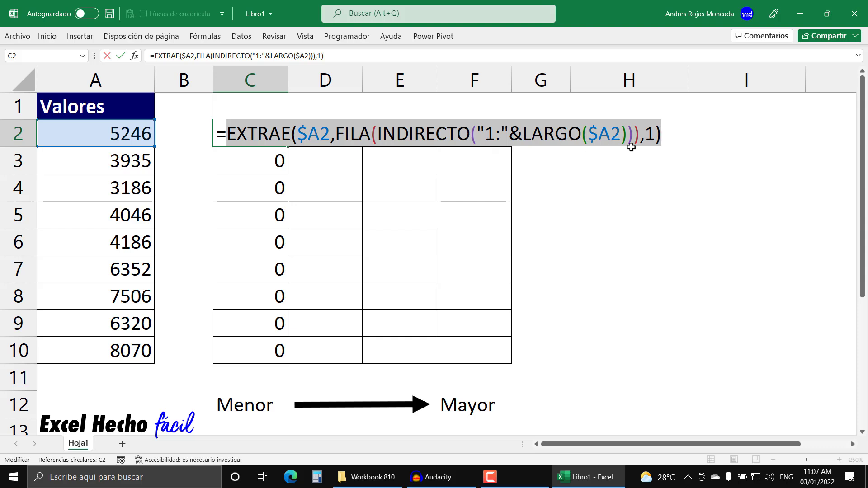
Try converting the EXTRAE result in C2 to numbers by appending +0, then *1, and remove each addition
click(673, 137)
text(+0)
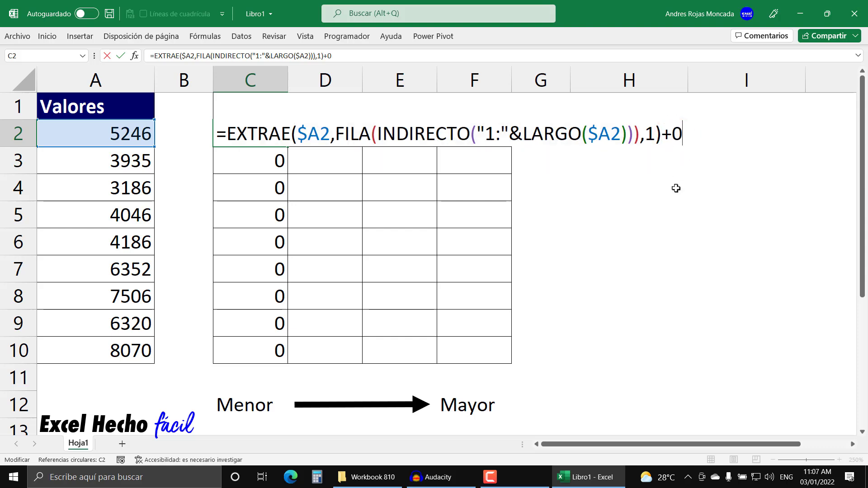
key(BackSpace)
key(BackSpace)
text(*1)
key(BackSpace)
key(BackSpace)
Wrap C2's EXTRAE expression in VALOR, and preview the evaluated array before restoring the formula text
click(228, 135)
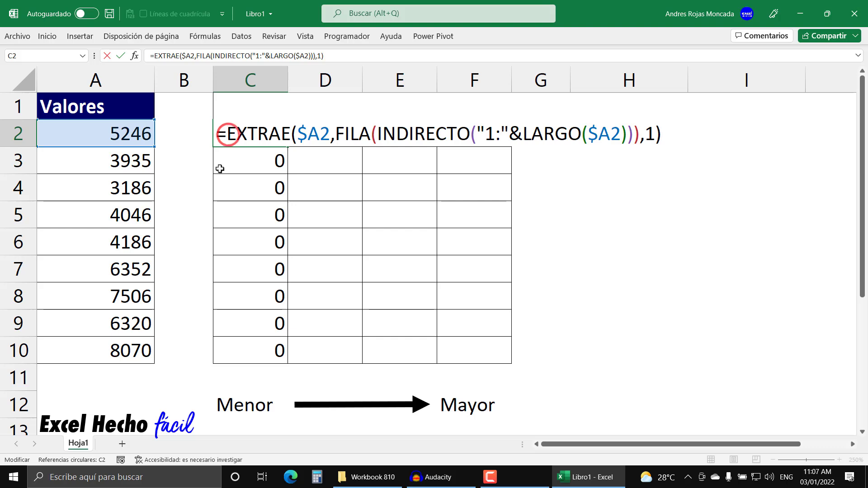
text(val)
key(Tab)
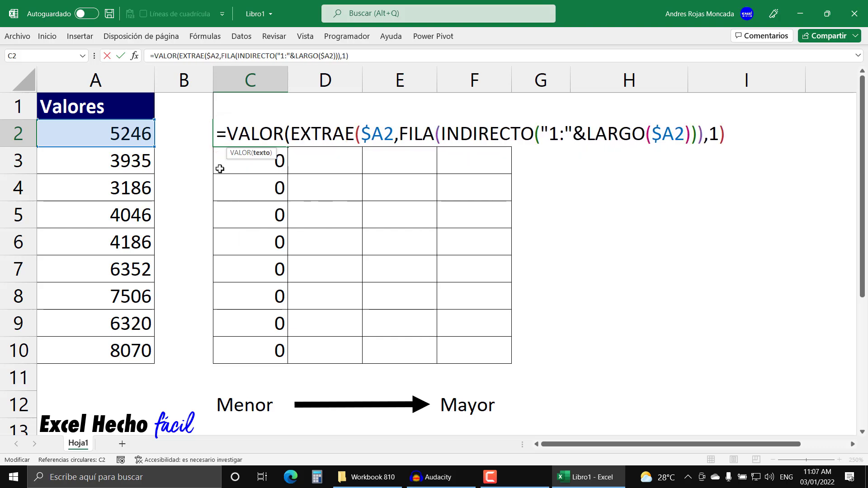
key(BackSpace)
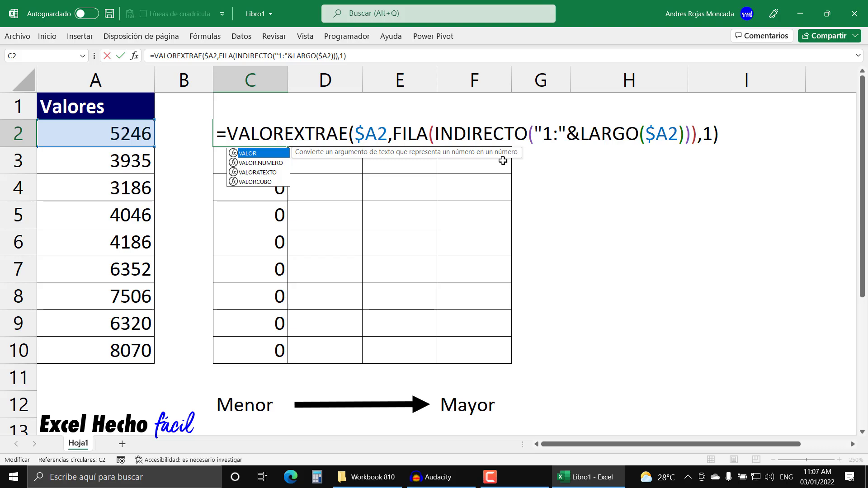
key(Tab)
click(733, 133)
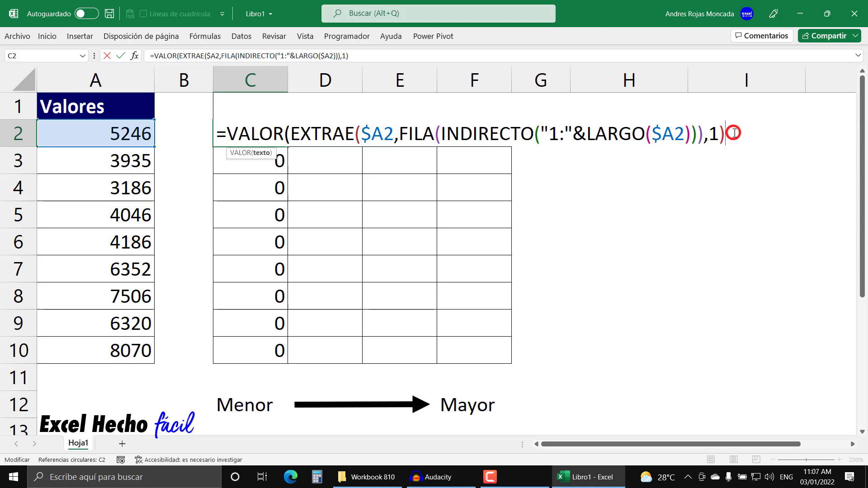
text())
key(F9)
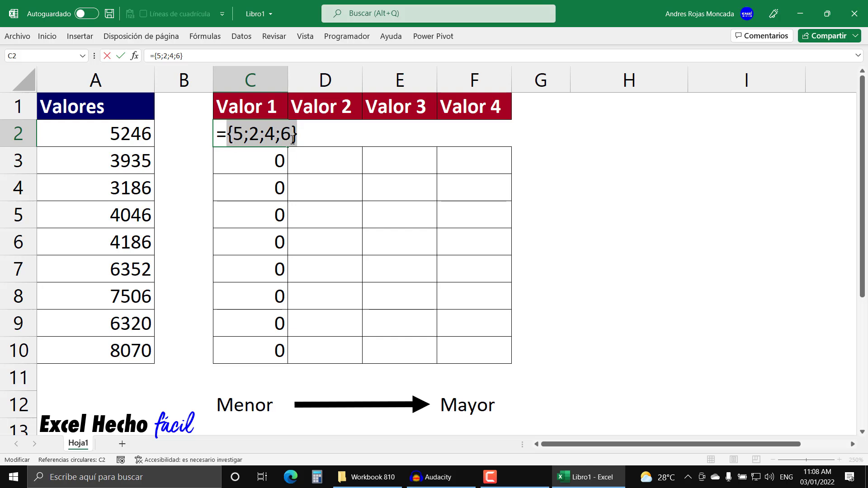
key(ctrl+z)
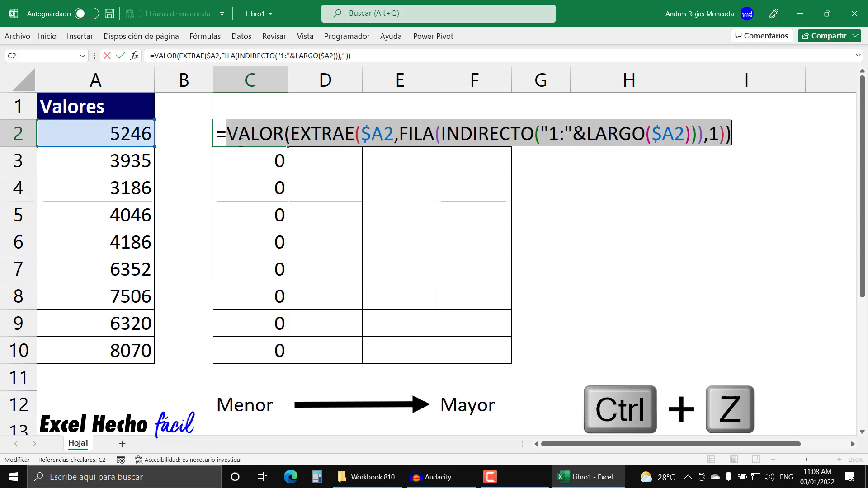
Wrap C2's formula in K.ESIMO.MENOR, using the whole VALOR expression as its matriz argument
click(225, 134)
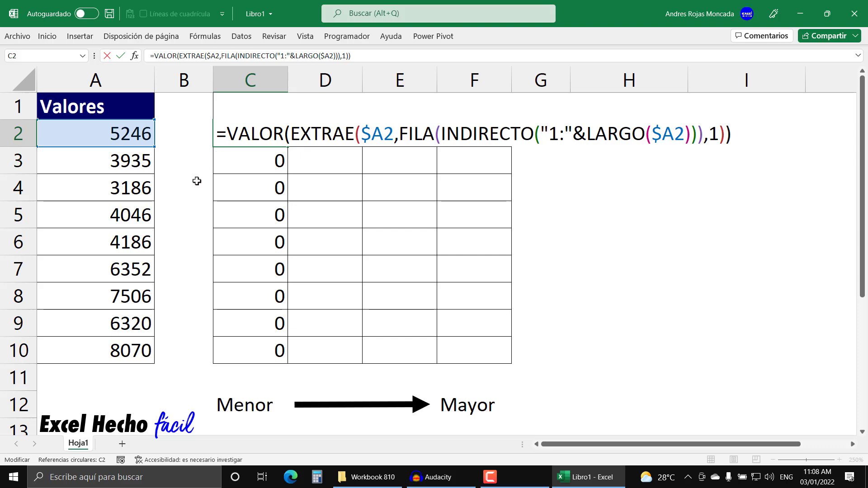
text(k.)
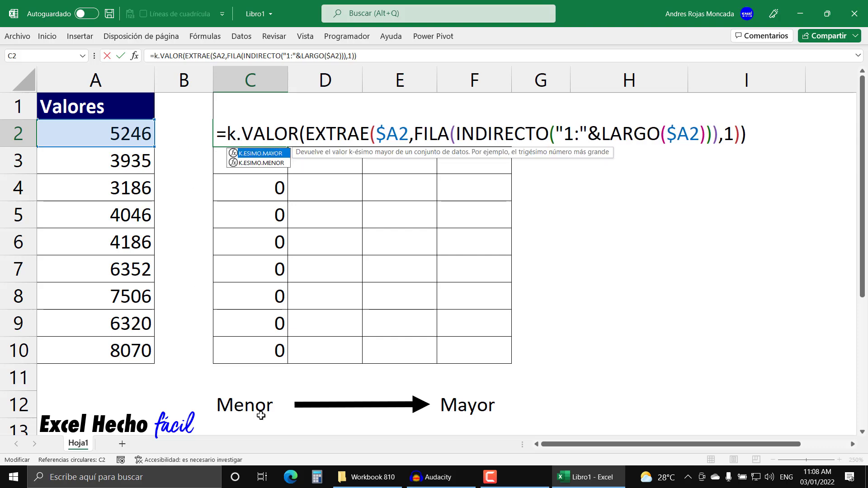
click(272, 162)
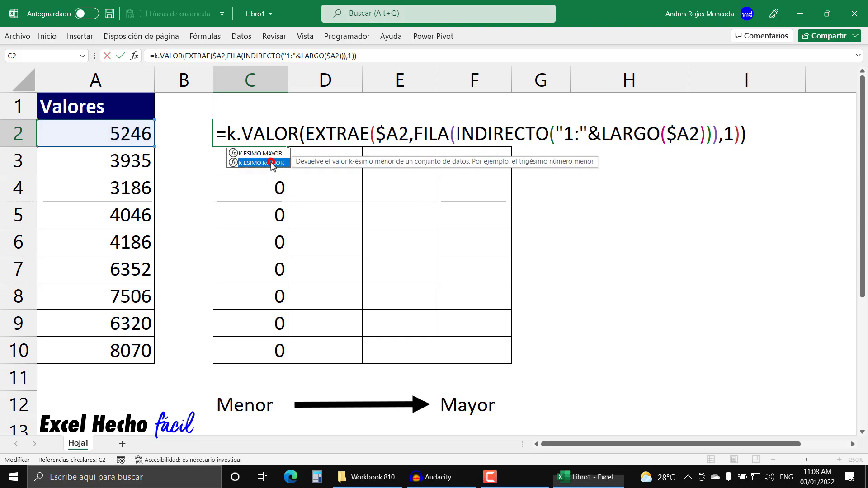
double_click(272, 163)
key(BackSpace)
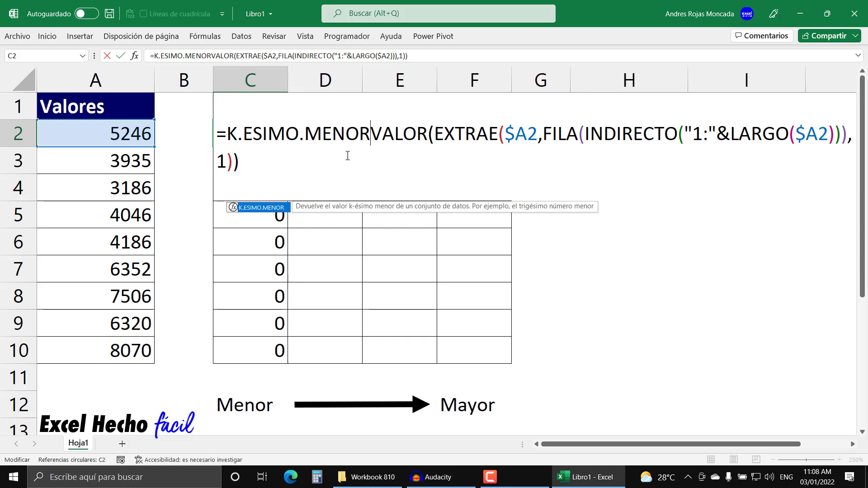
text(()
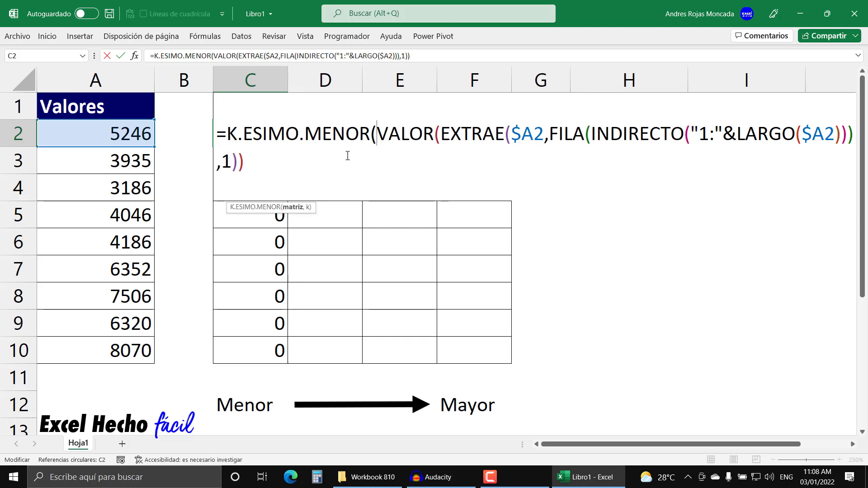
click(293, 208)
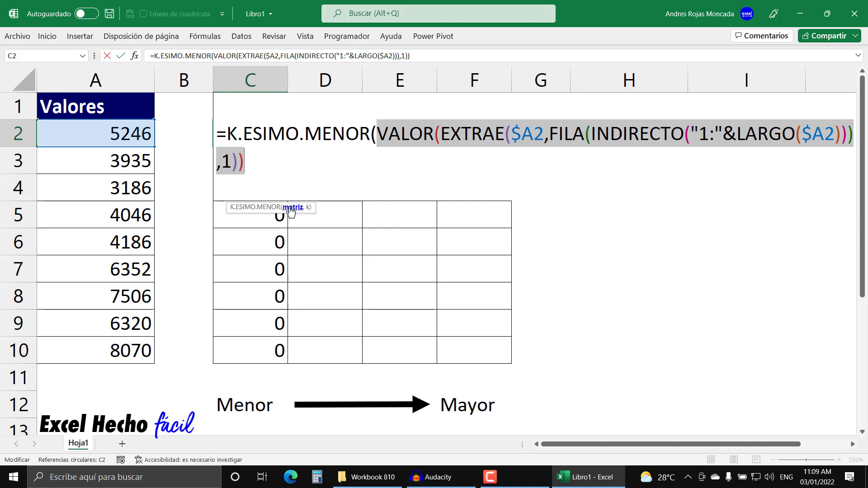
click(286, 162)
text(,)
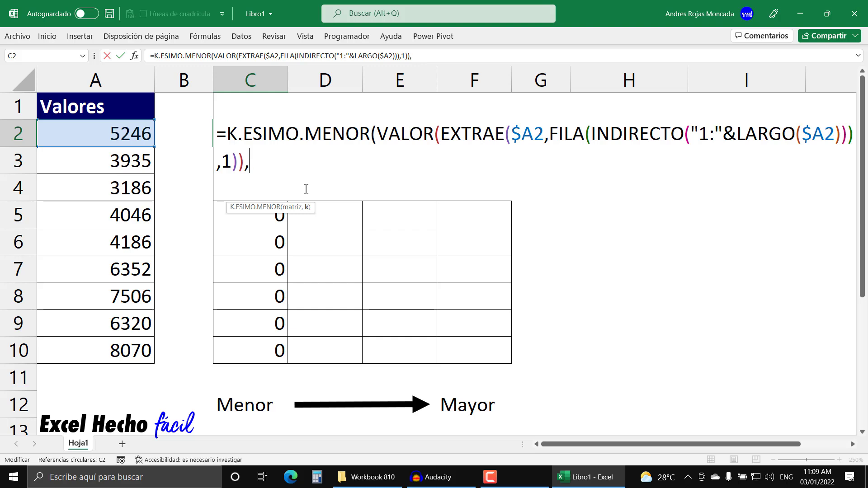
Evaluate only K.ESIMO.MENOR's matriz argument in C2, and restore the VALOR expression
key(BackSpace)
click(297, 211)
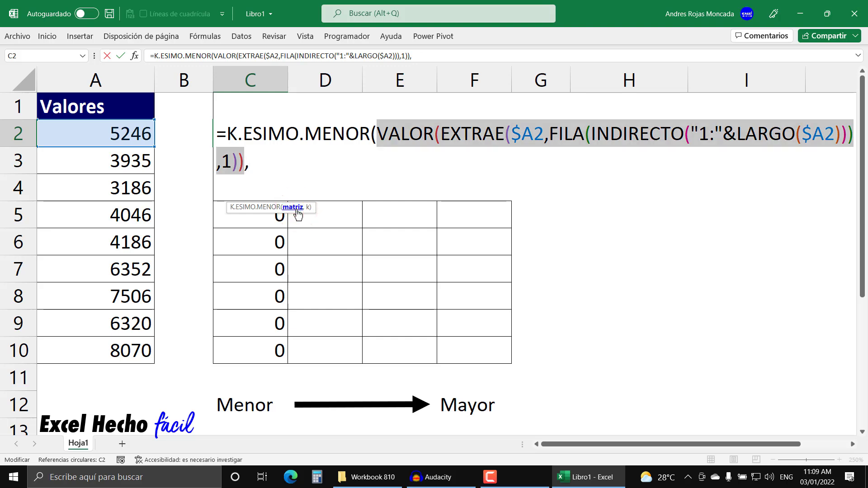
key(F9)
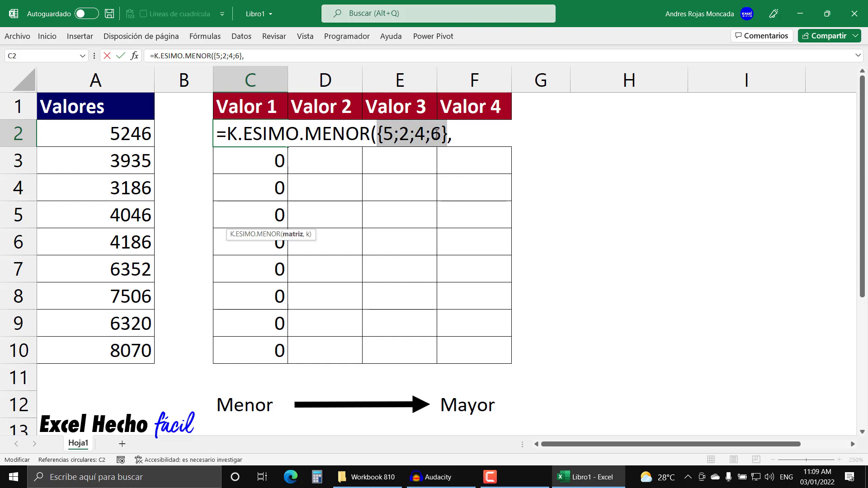
key(ctrl+z)
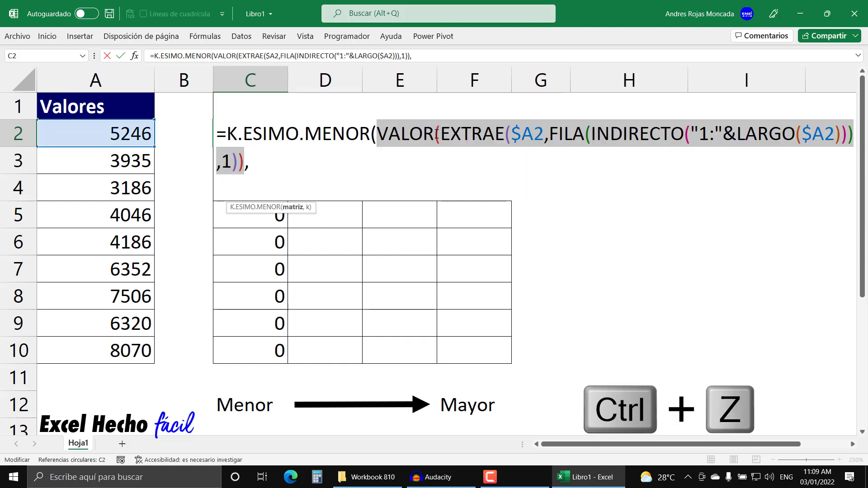
Enter COLUMNAS($C$2:C2 as K.ESIMO.MENOR's k argument, with the range's first reference absolute and the second relative
click(251, 160)
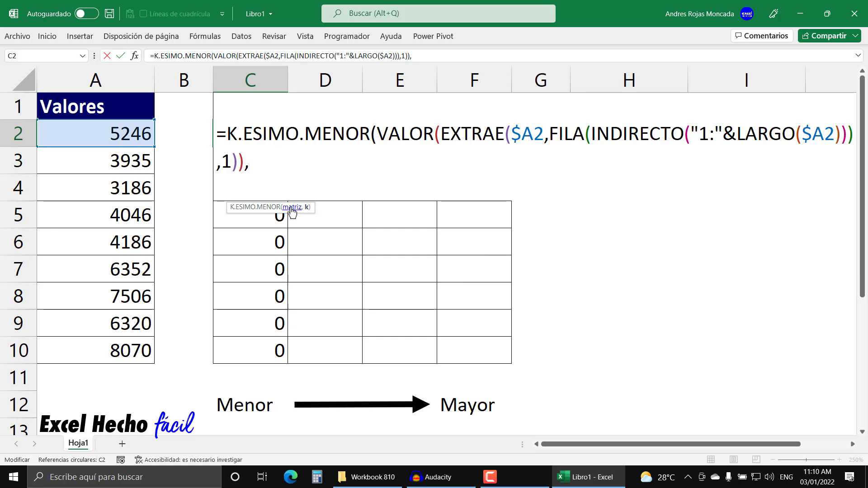
text(colu)
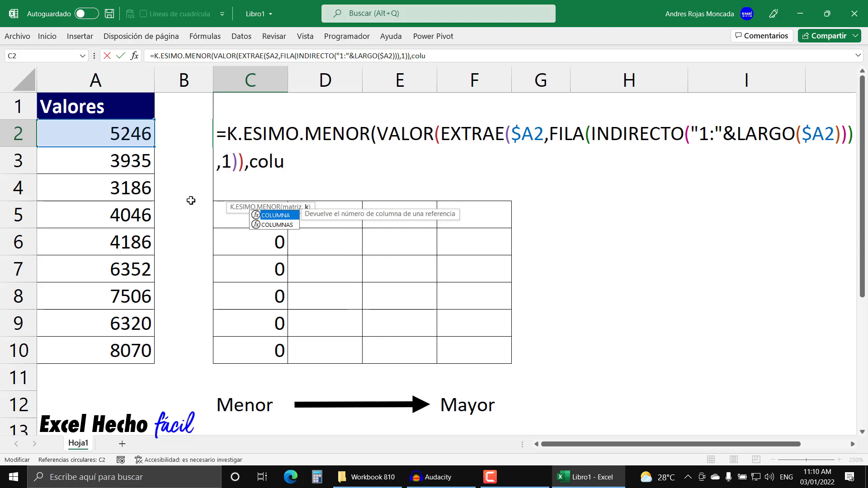
key(Tab)
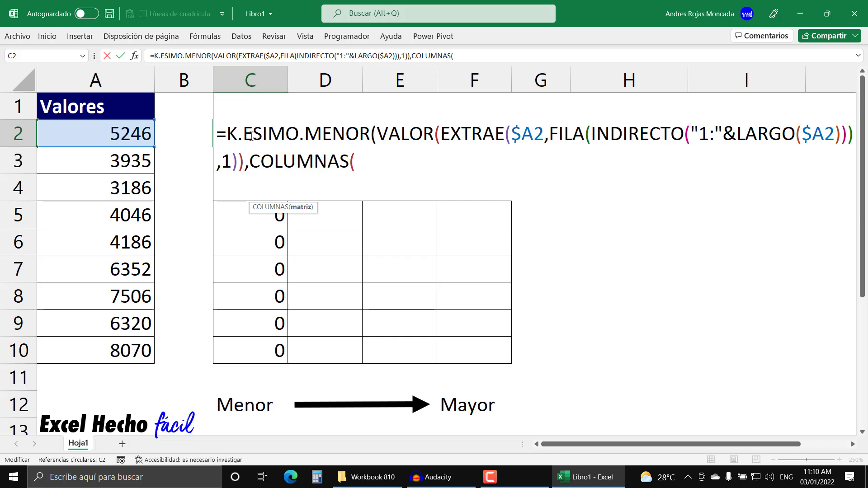
text(C2)
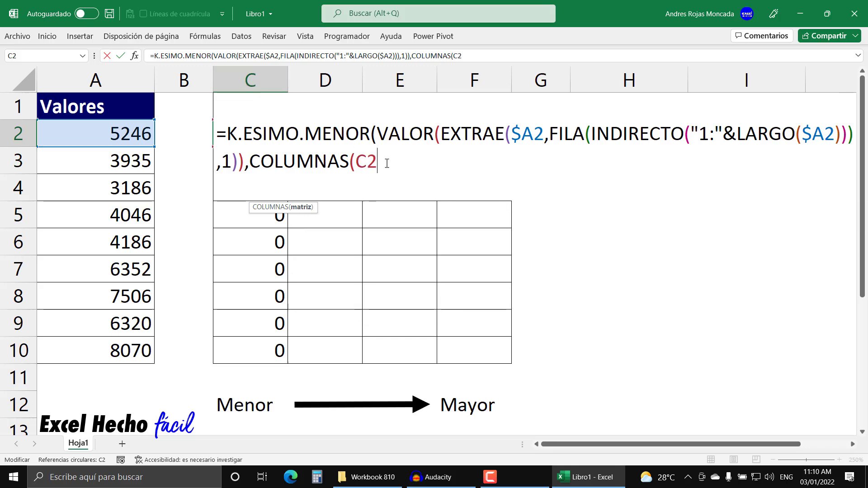
key(F4)
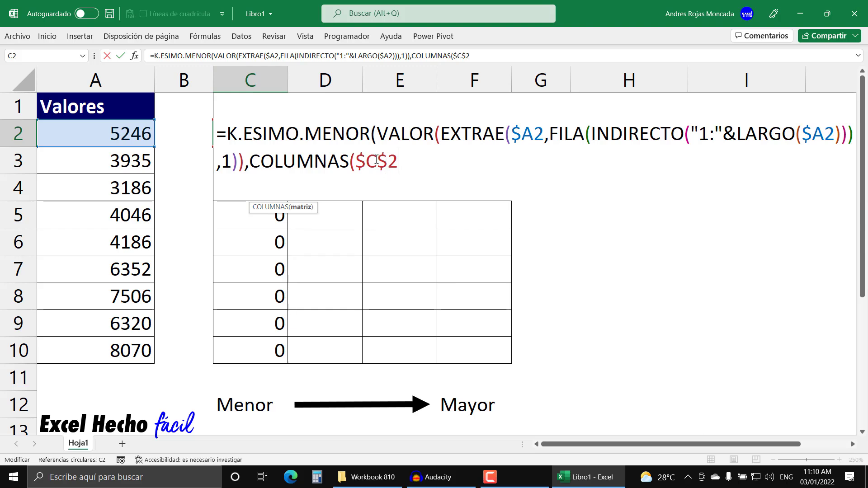
drag(377, 161, 357, 162)
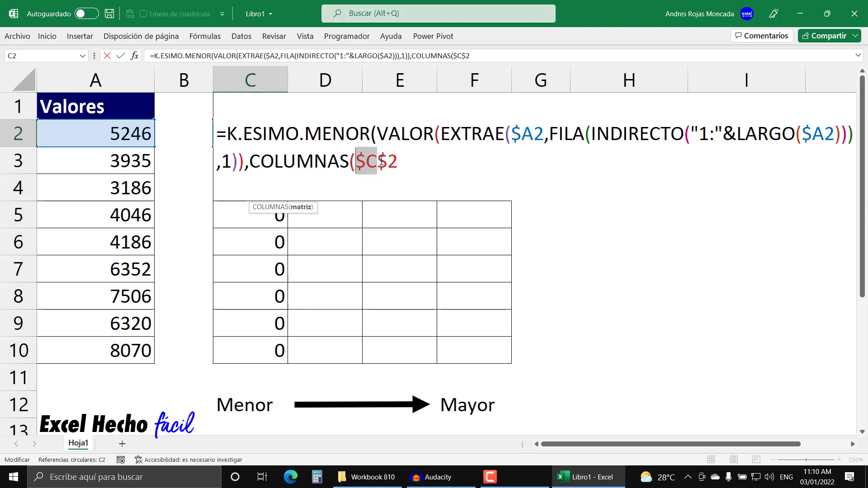
click(401, 163)
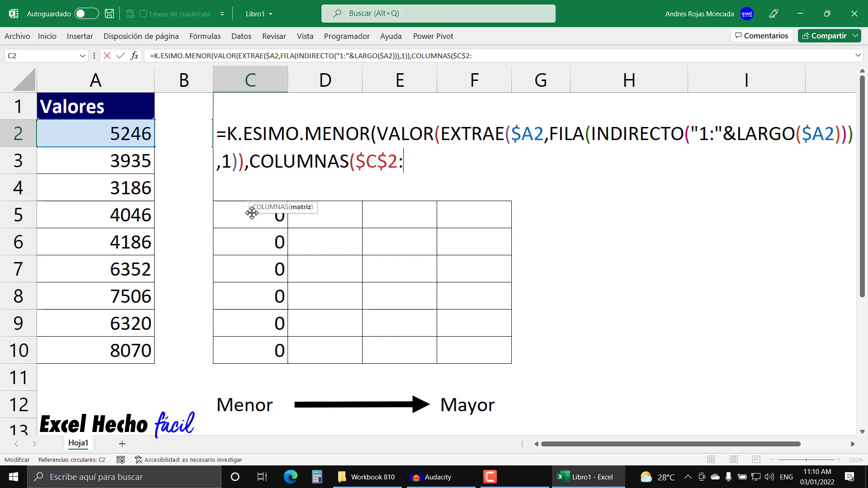
text(C2)
Try D2 and E2 as the end of the COLUMNAS range, and restore C2 as its end reference
drag(406, 160, 456, 156)
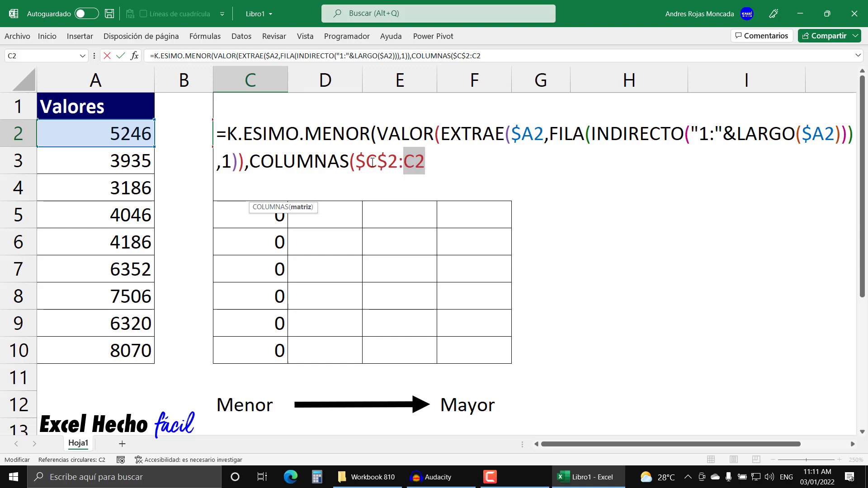
drag(388, 161, 425, 163)
double_click(406, 163)
click(414, 161)
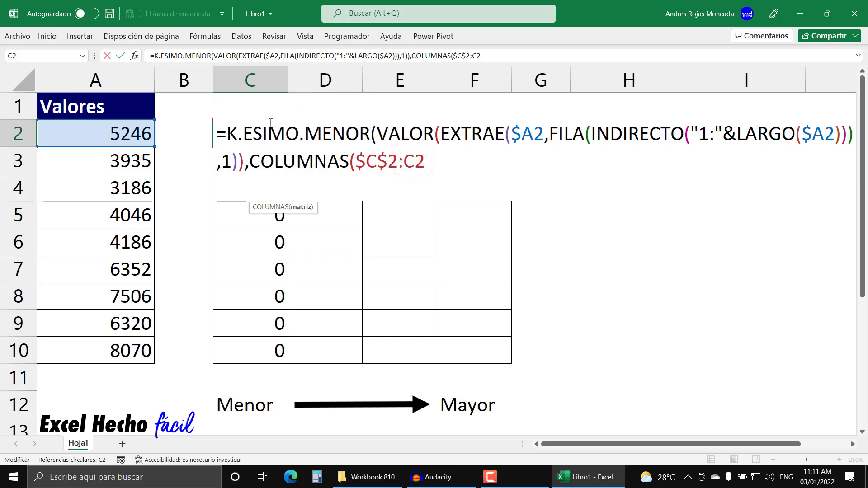
key(BackSpace)
text(D)
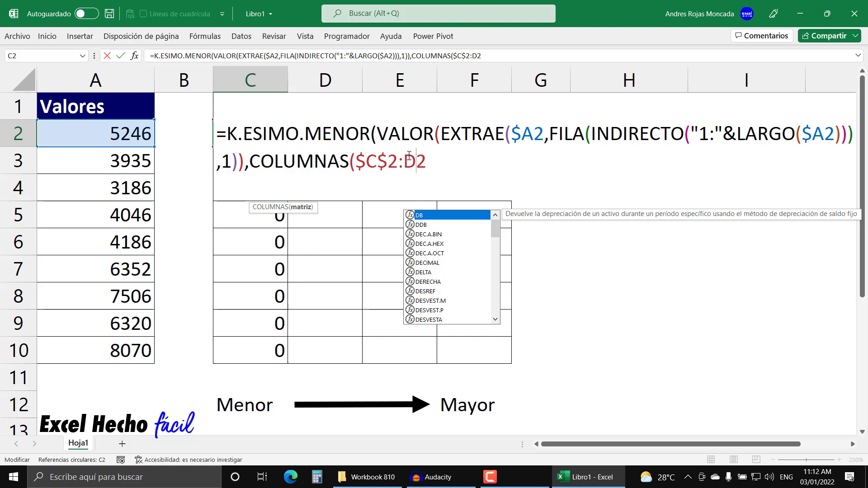
key(BackSpace)
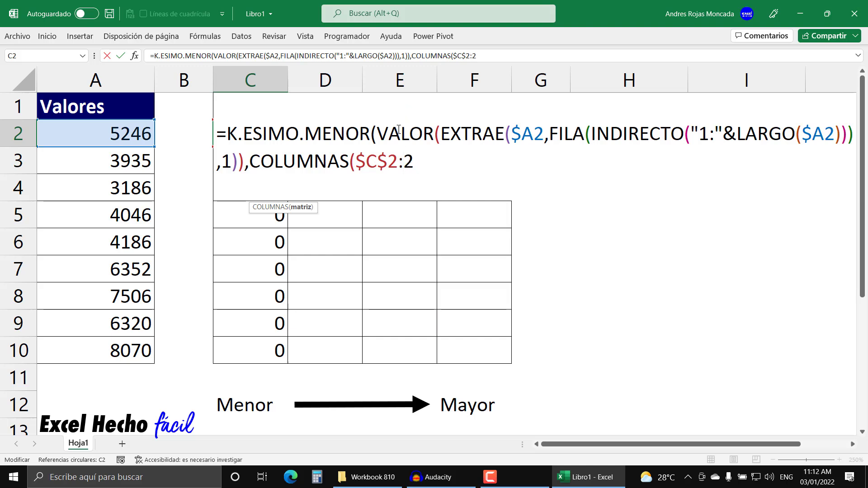
text(E)
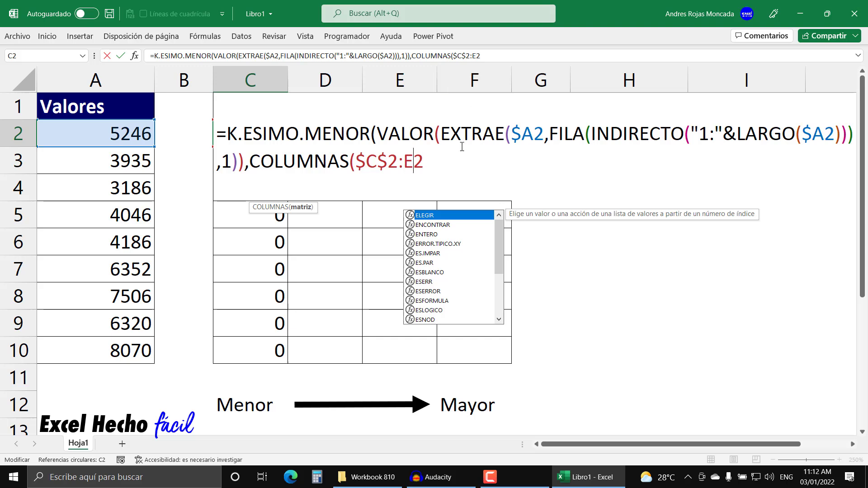
key(BackSpace)
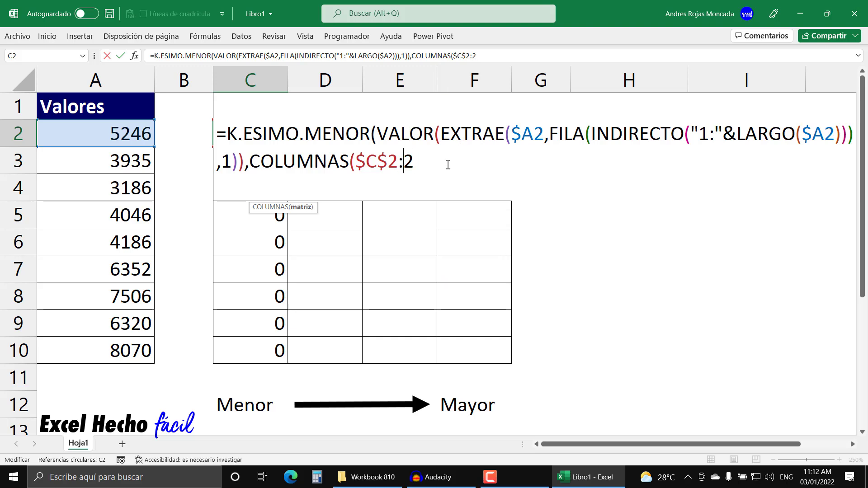
text(C)
Close the COLUMNAS function, evaluate it on its own and restore it, and close K.ESIMO.MENOR in C2
click(448, 165)
text())
drag(448, 164, 260, 156)
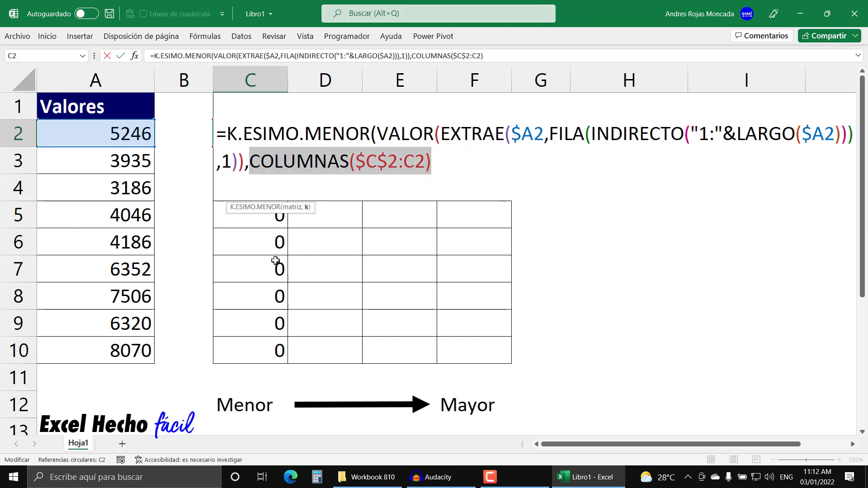
key(F9)
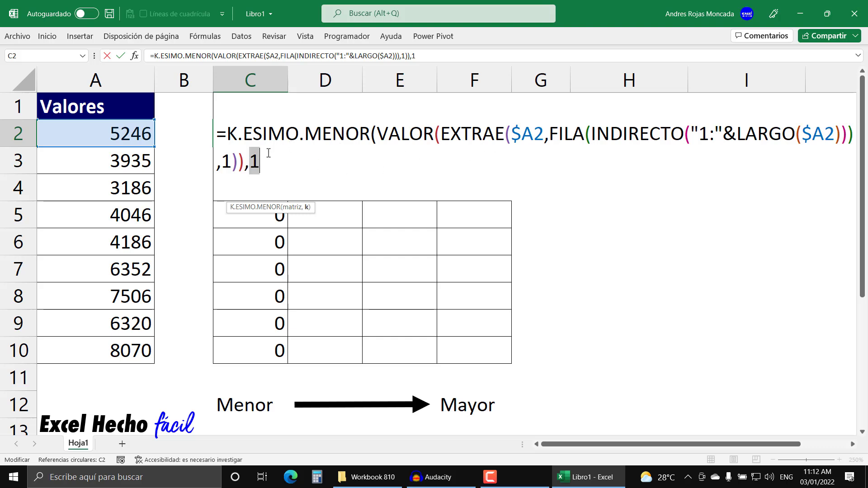
key(ctrl+z)
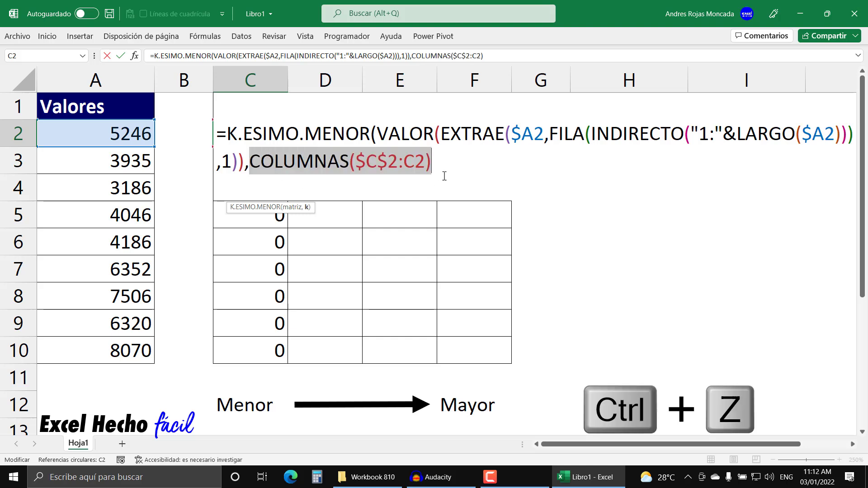
click(459, 168)
text())
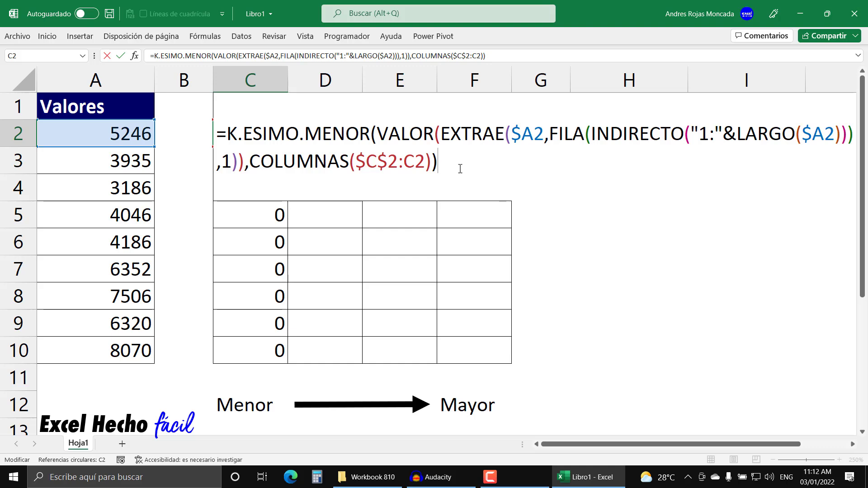
Review EXTRAE's texto and posición_inicial arguments in C2, evaluate posición_inicial on its own, and restore its FILA expression
click(509, 134)
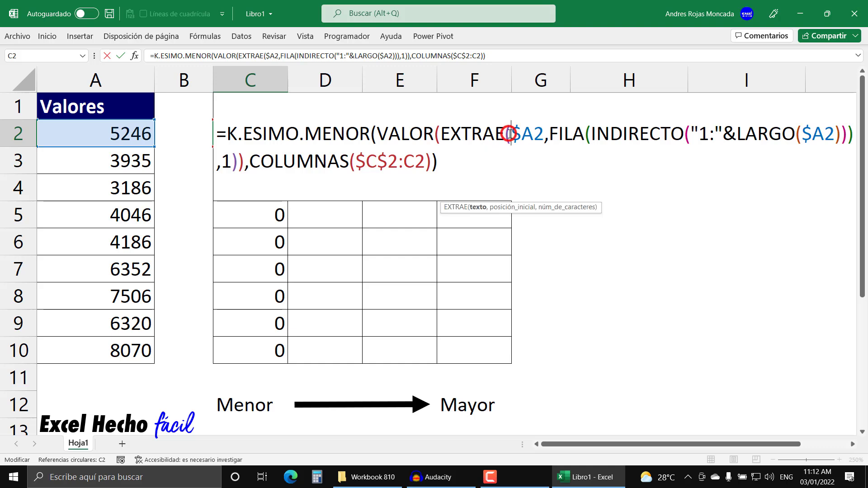
click(480, 208)
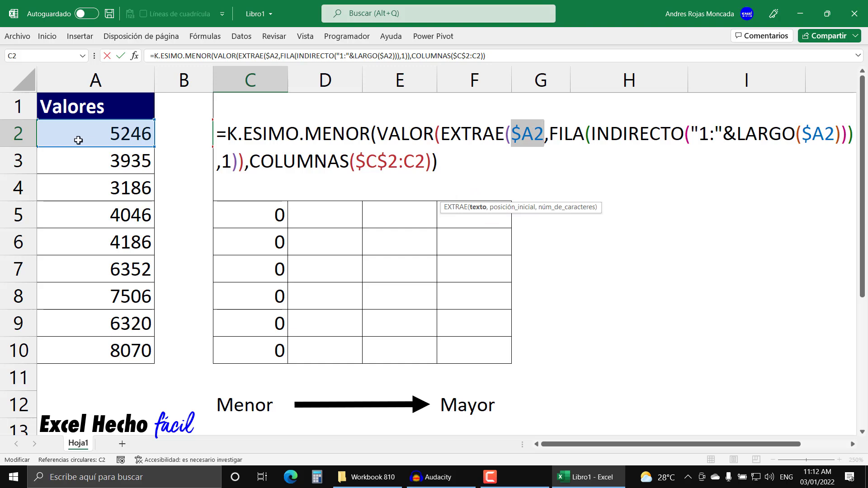
click(510, 209)
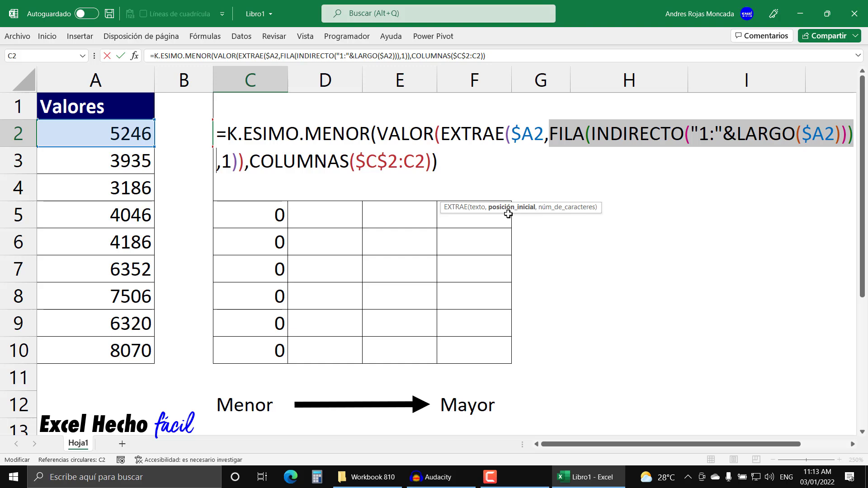
key(F9)
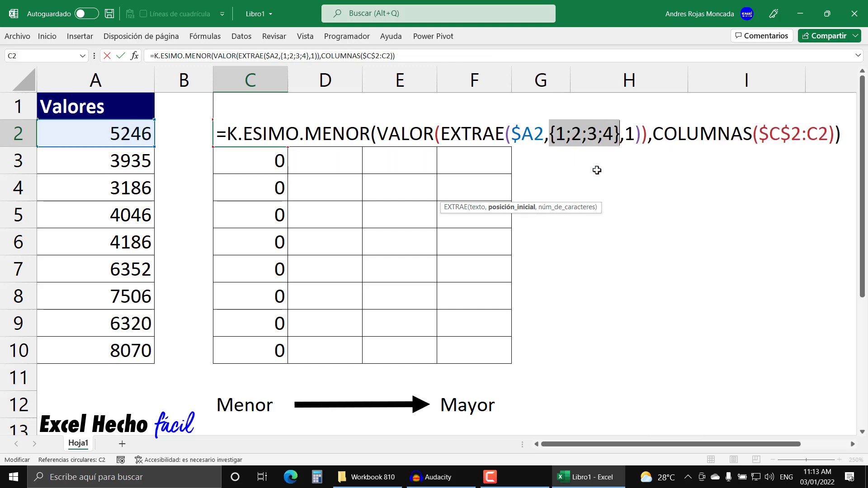
key(ctrl+z)
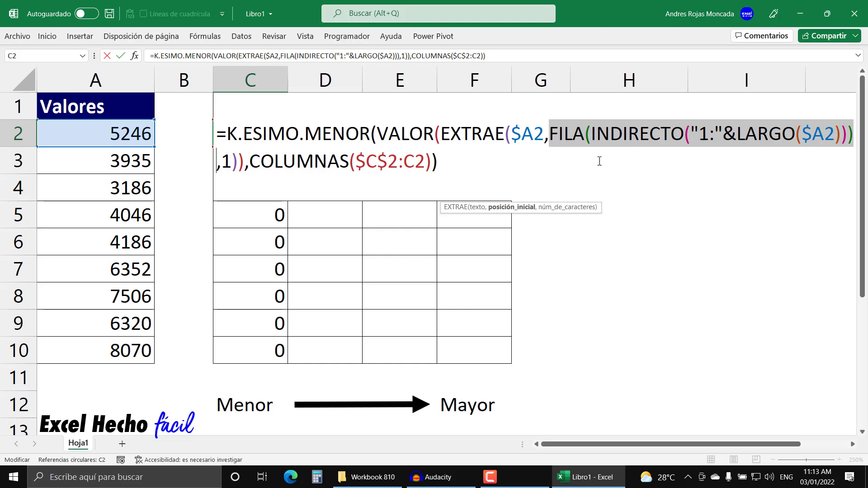
Commit the C2 formula as an array formula and fill it through C2:F10
click(453, 159)
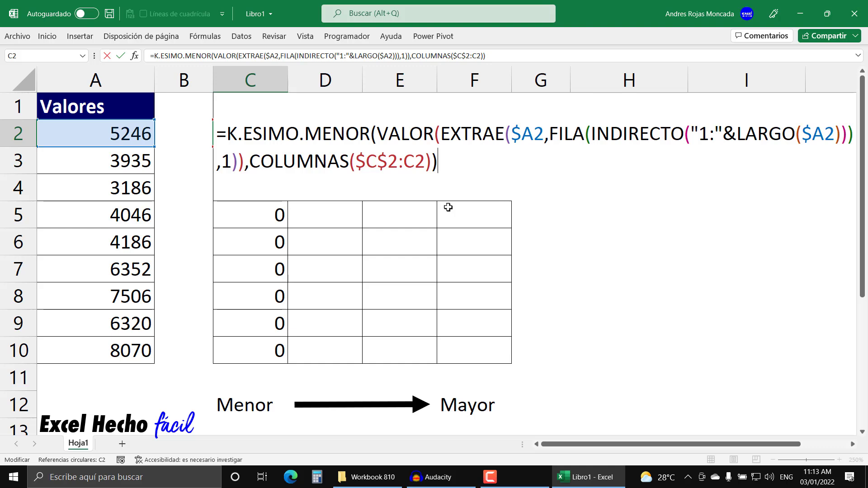
key(ctrl+shift+Return)
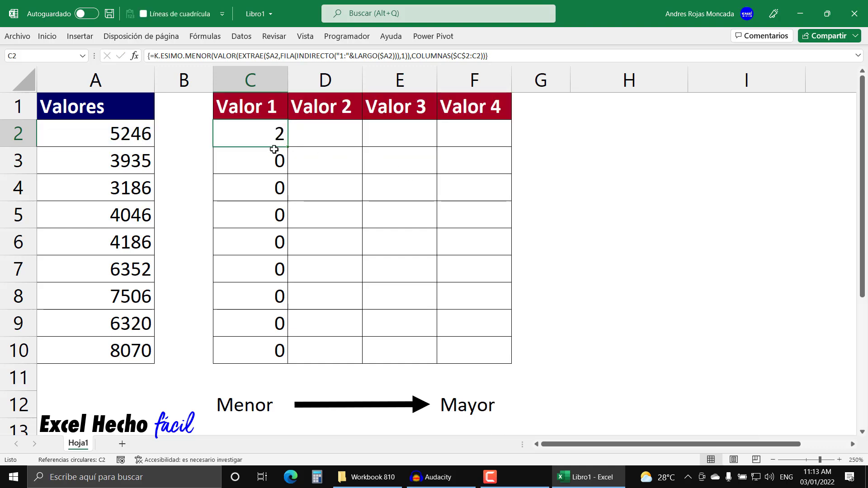
drag(288, 146, 253, 359)
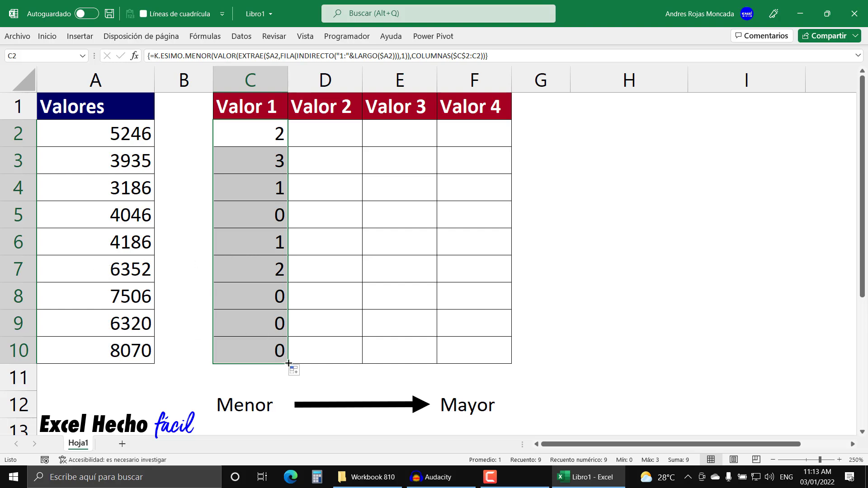
drag(289, 363, 503, 370)
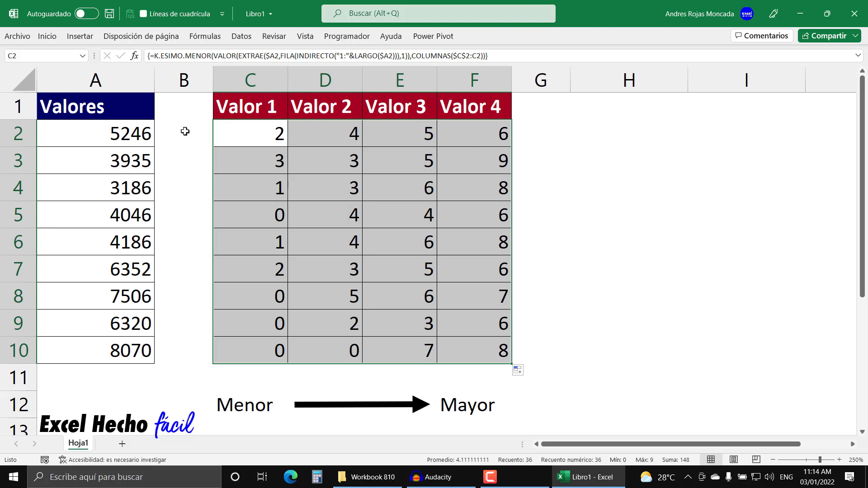
click(117, 274)
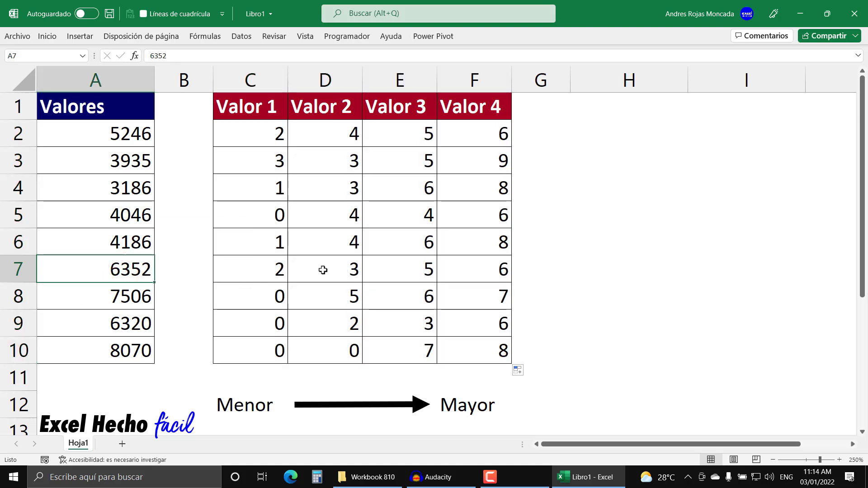
click(107, 356)
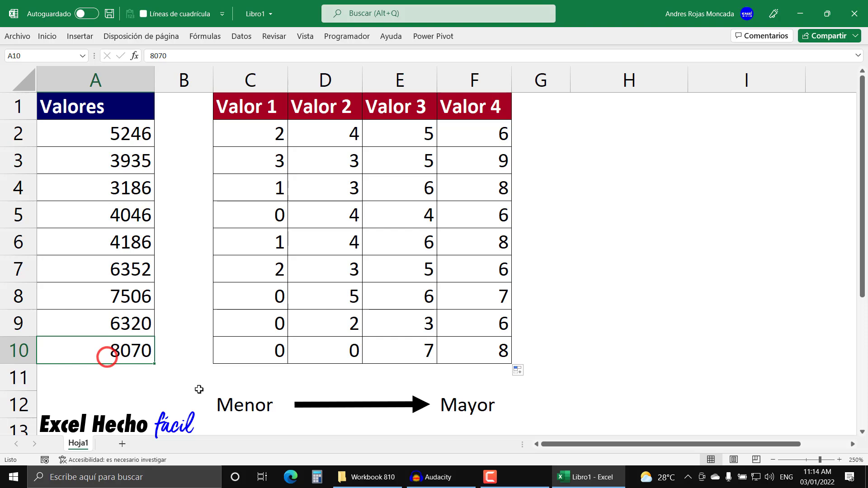
click(145, 325)
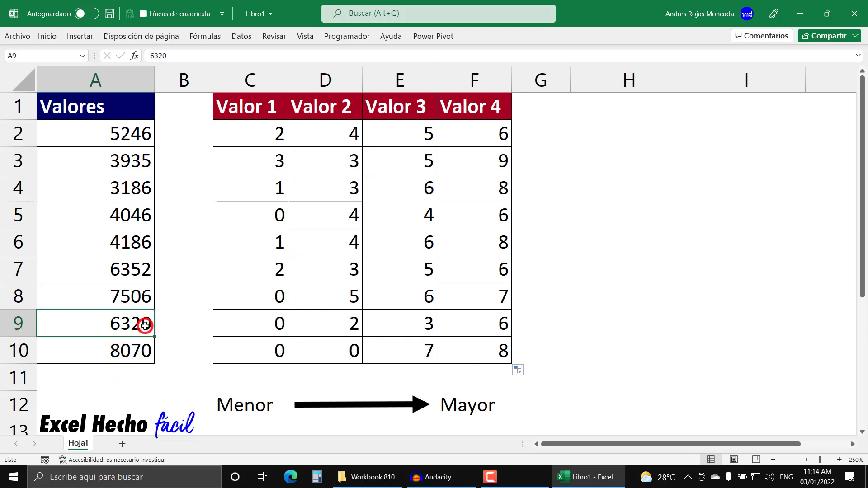
click(297, 264)
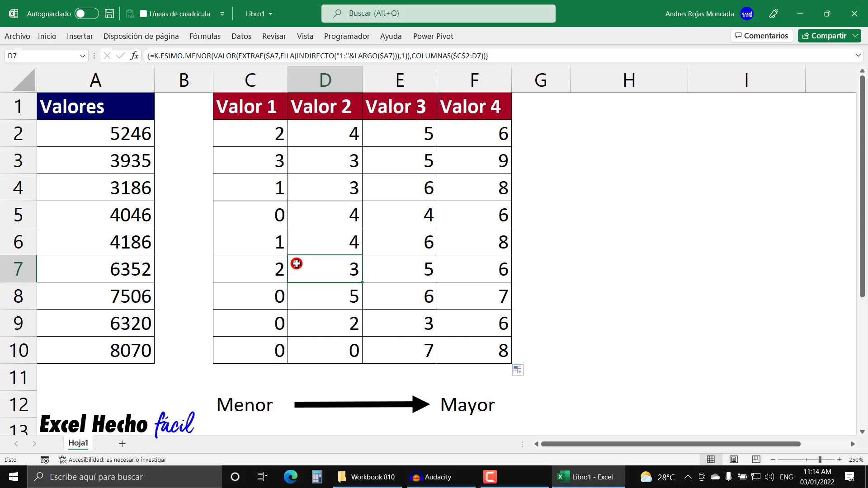
Enter =FORMULATEXTO(C2) in H2 to display the array formula as text
click(643, 131)
text(=)
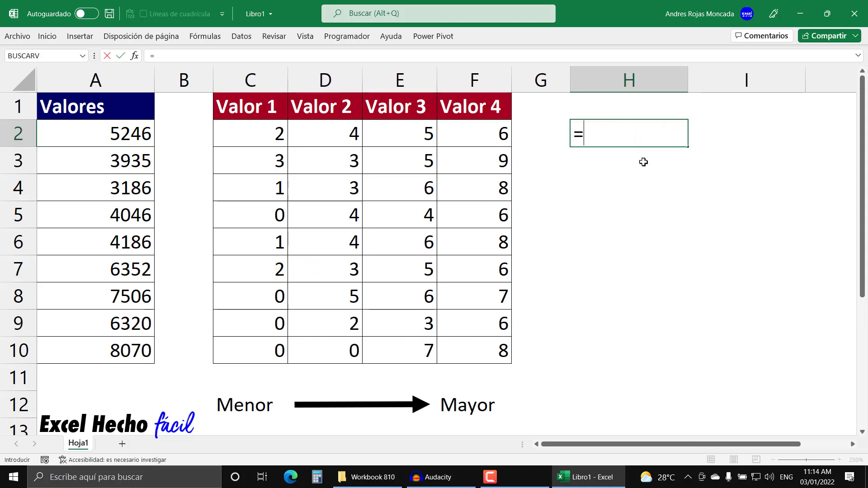
text(for)
key(Tab)
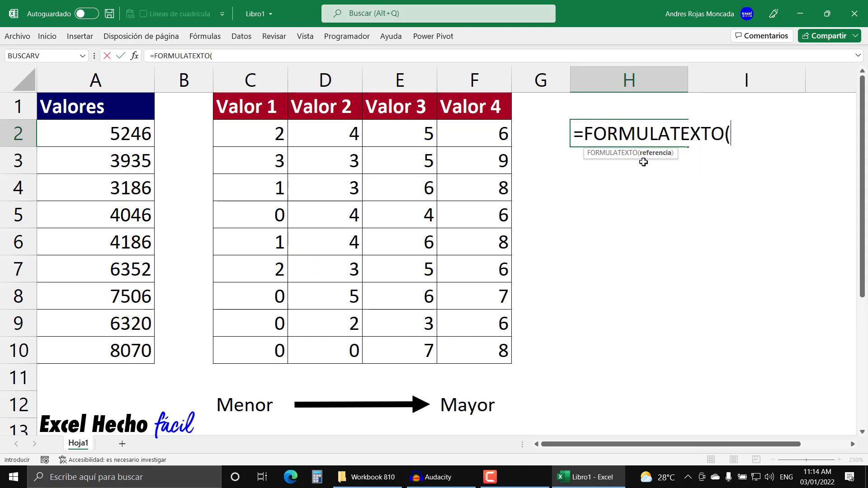
click(234, 138)
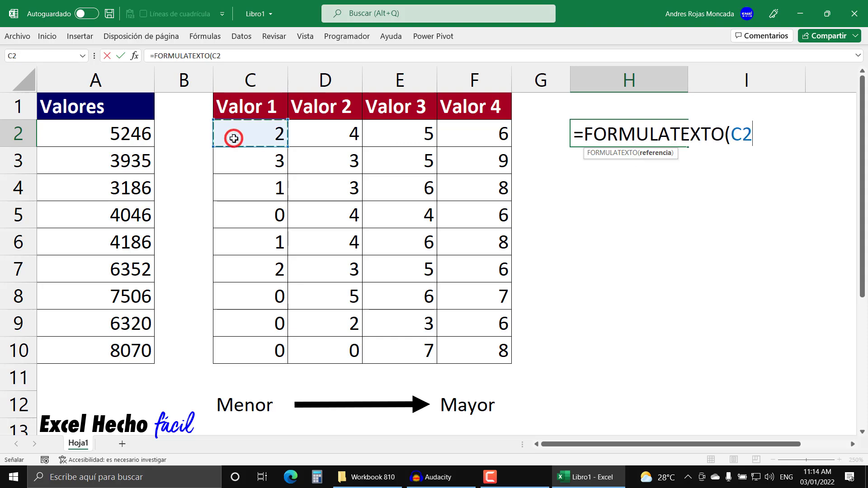
text())
key(Return)
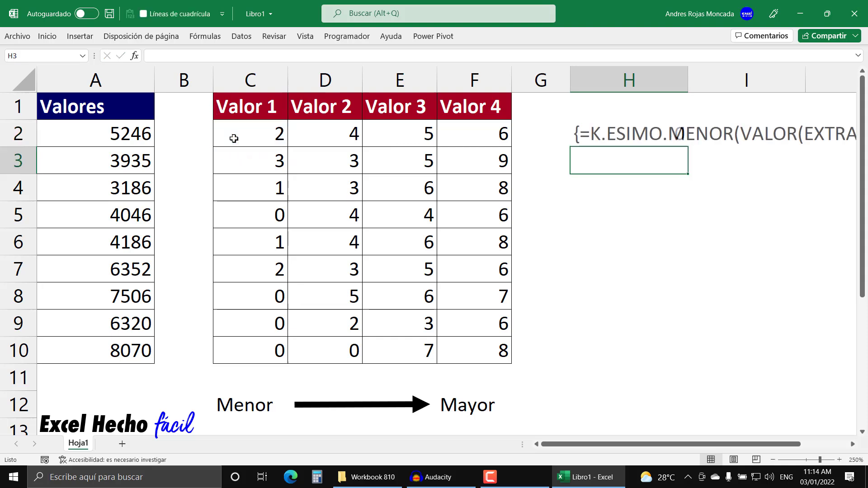
Merge and center H2:I5 and wrap the formula text inside it
drag(615, 133, 758, 215)
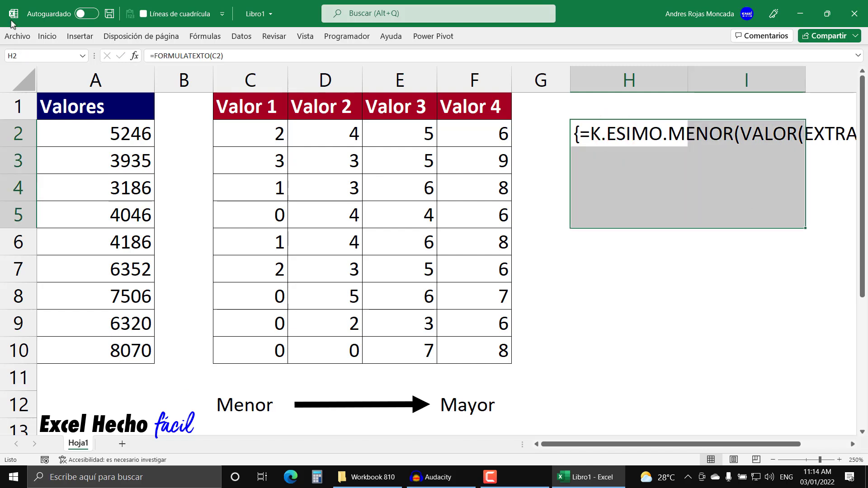
click(40, 39)
click(313, 76)
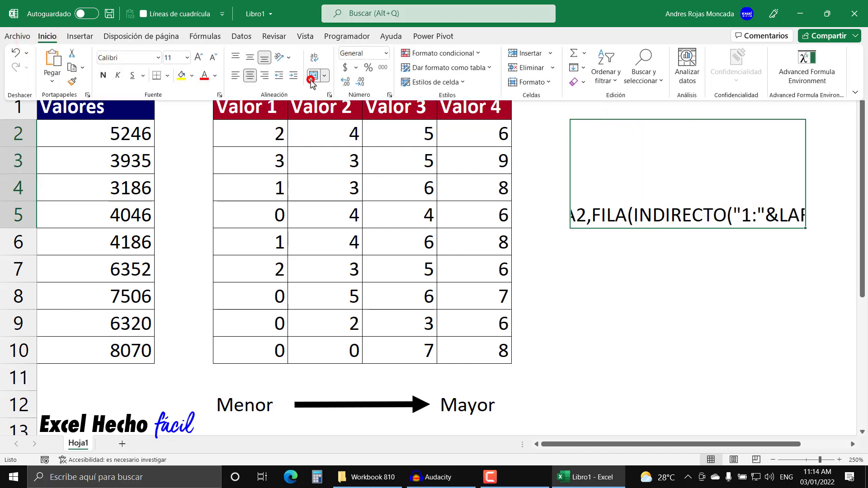
click(316, 58)
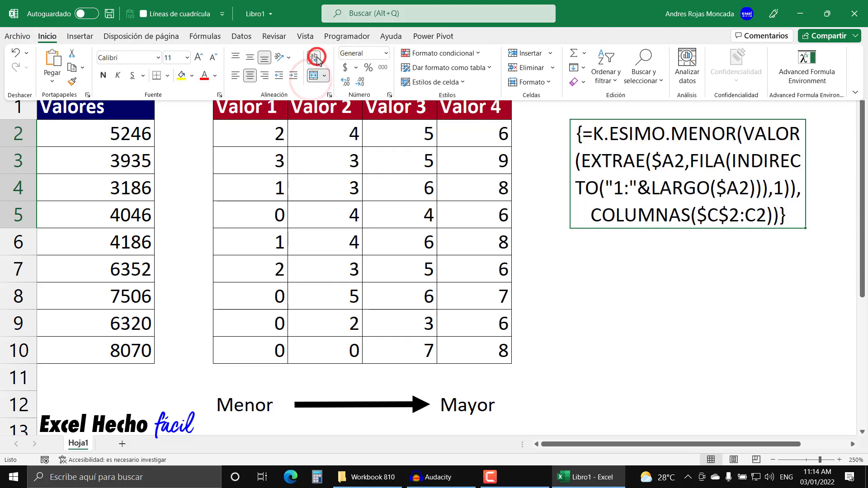
Left-align the formula text in the merged H2:I5 cell and set its font color to standard blue
click(237, 78)
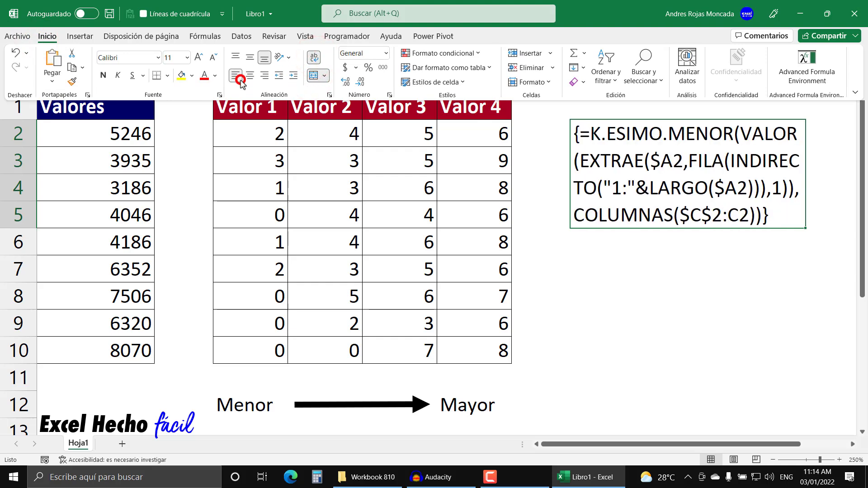
click(216, 81)
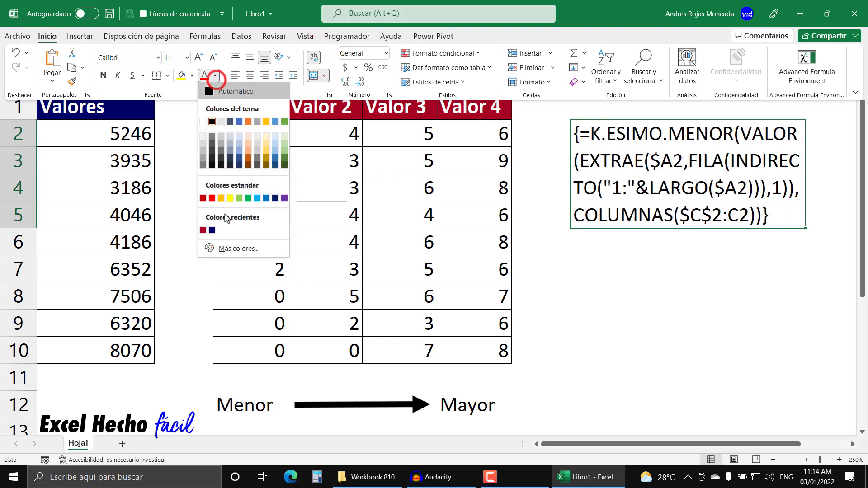
click(268, 198)
Enter the heading Formula in H1 above the displayed formula text
click(636, 106)
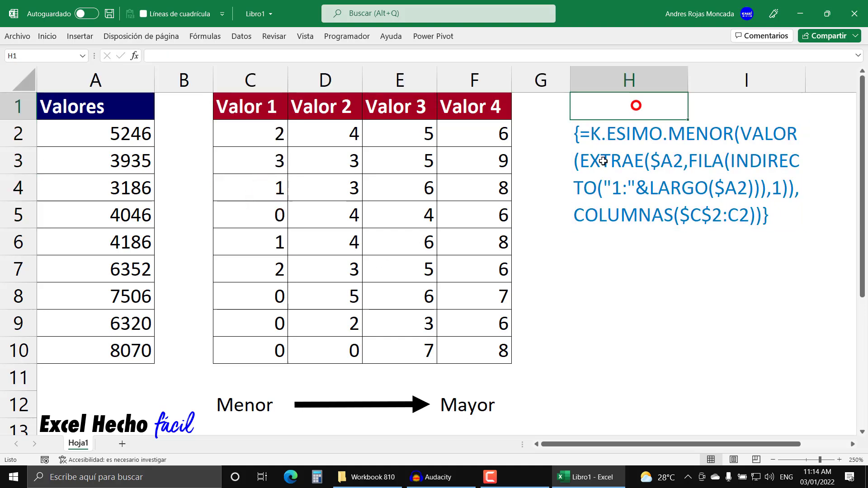
text(Formula)
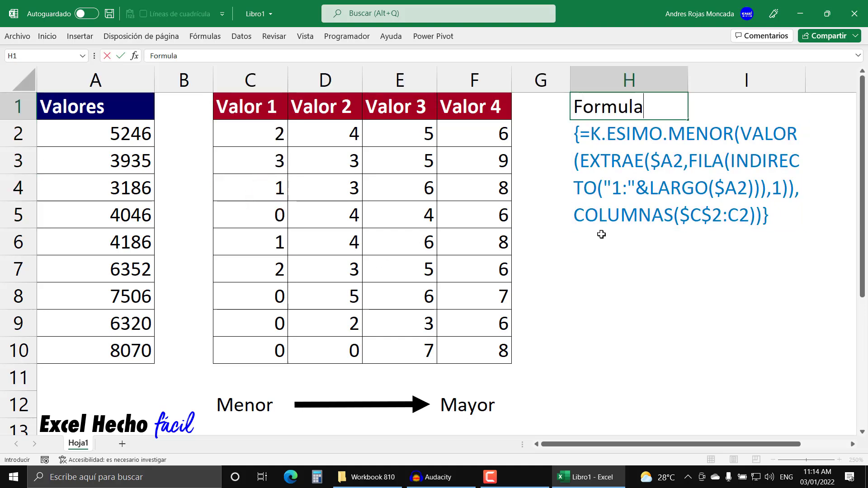
key(Return)
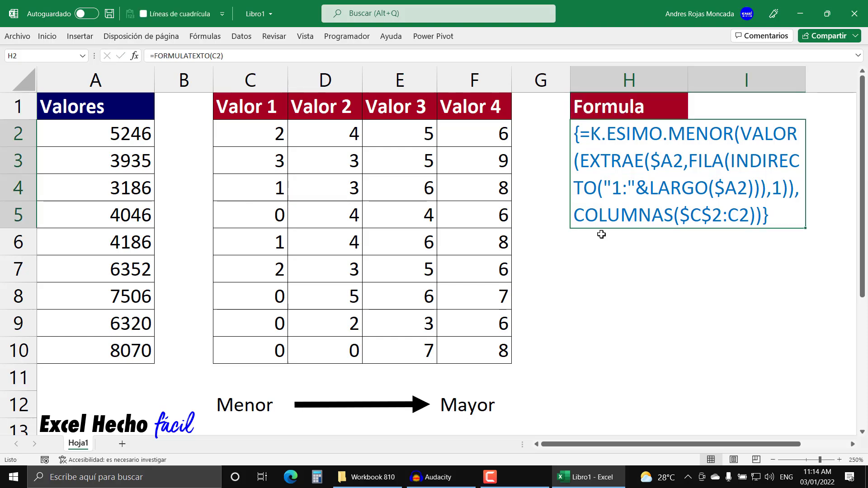
Remove the fill from the Formula heading in H1 and set its font color to Automático
click(628, 111)
click(50, 33)
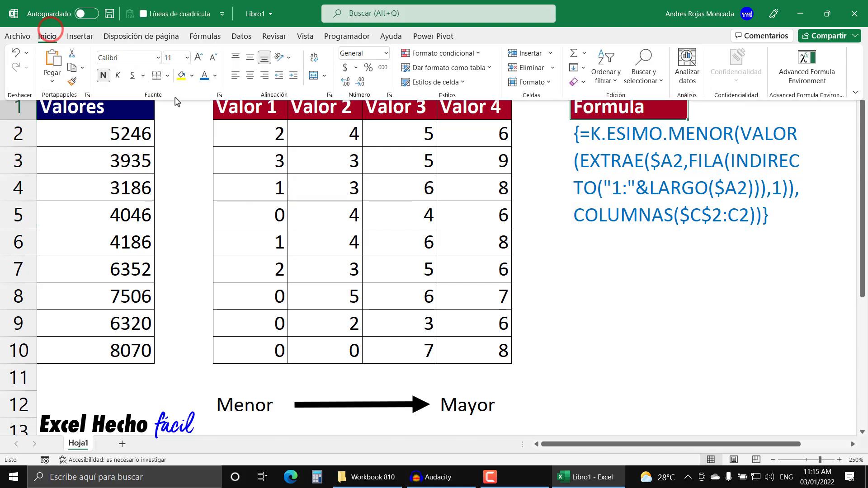
click(190, 76)
click(192, 232)
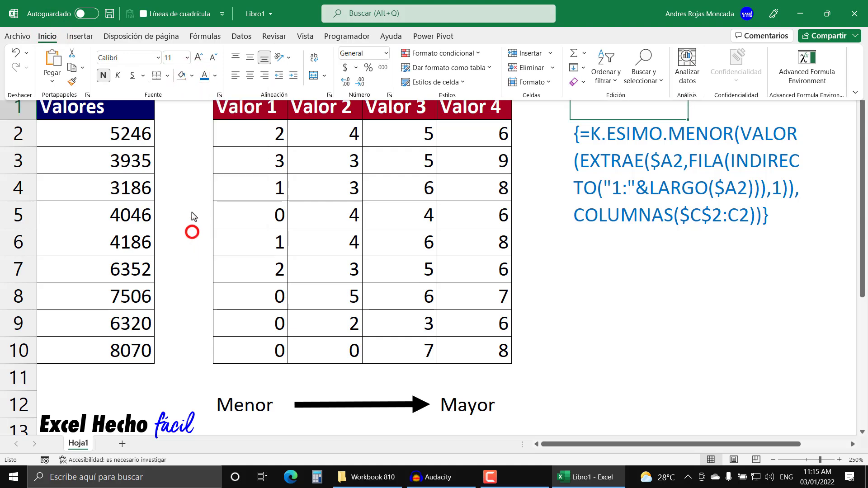
click(217, 78)
click(217, 91)
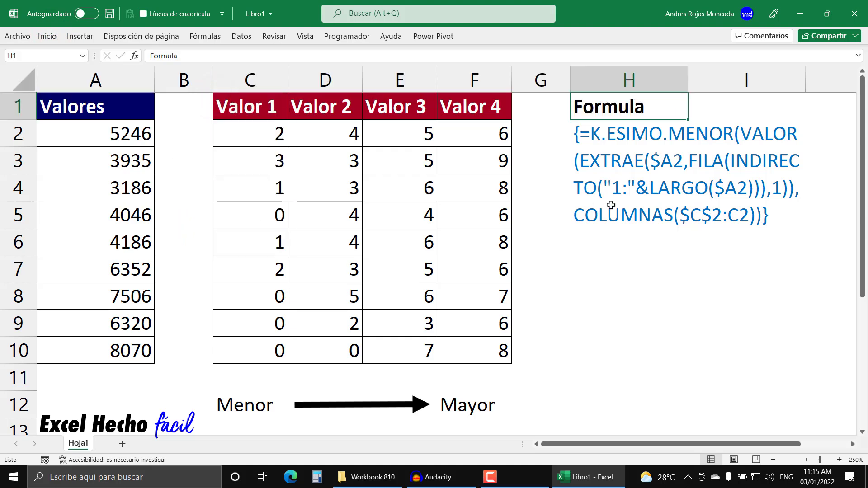
click(633, 257)
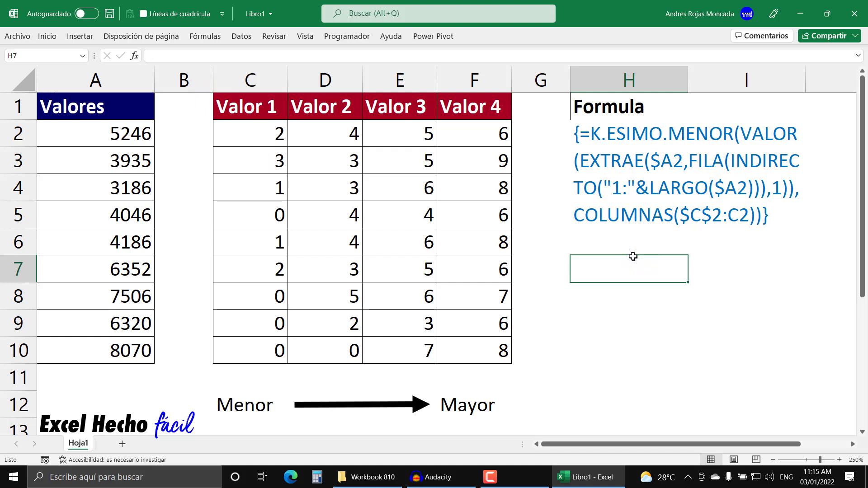